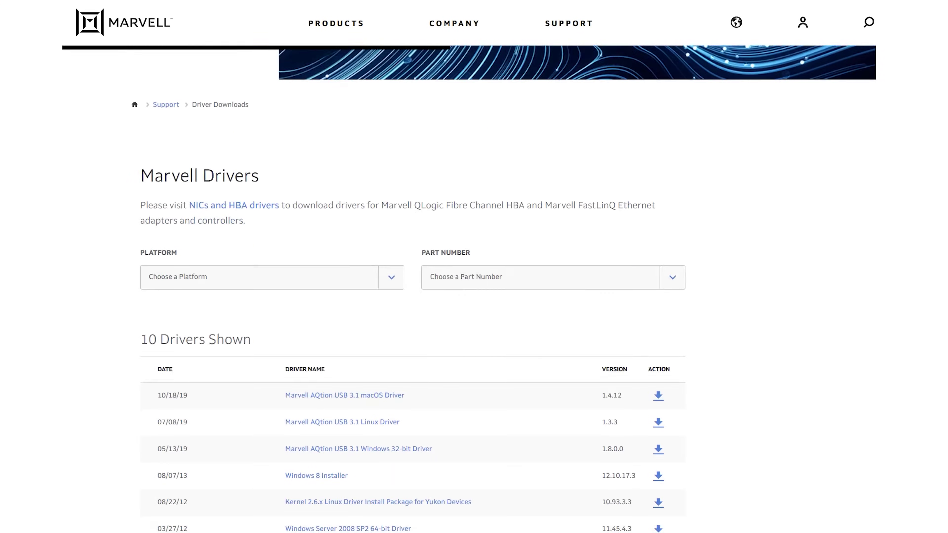
Filter the Marvell driver downloads to Windows 10 64-bit and open the Part Number list.
{"action": "left_click", "coordinate": [291, 261]}
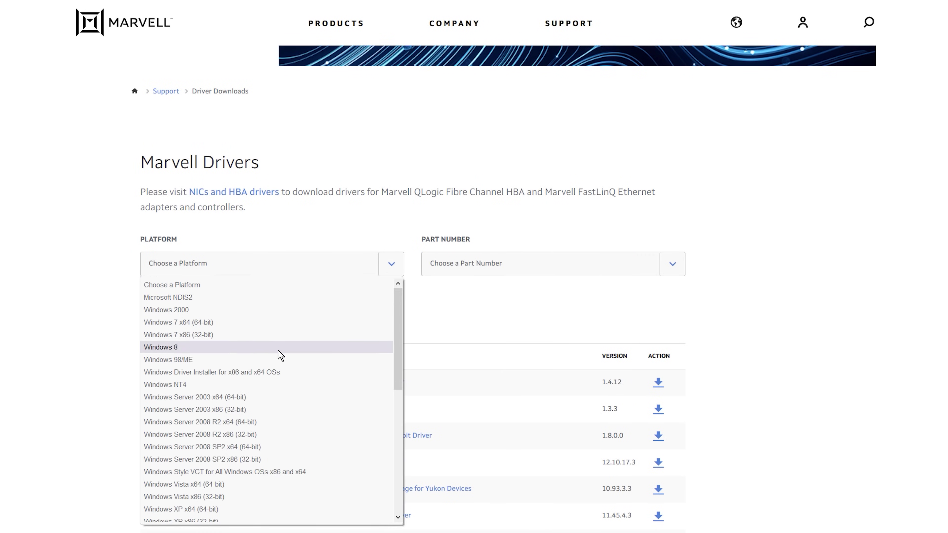
{"action": "scroll", "coordinate": [272, 479], "scroll_direction": "down", "scroll_amount": 5}
{"action": "left_click", "coordinate": [266, 504]}
{"action": "left_click", "coordinate": [672, 263]}
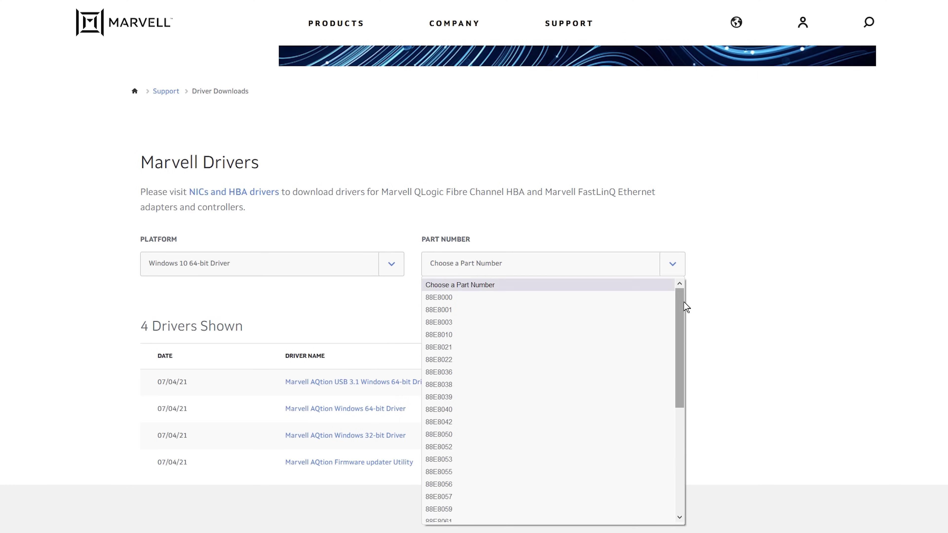
{"action": "left_click_drag", "start_coordinate": [679, 347], "coordinate": [678, 441]}
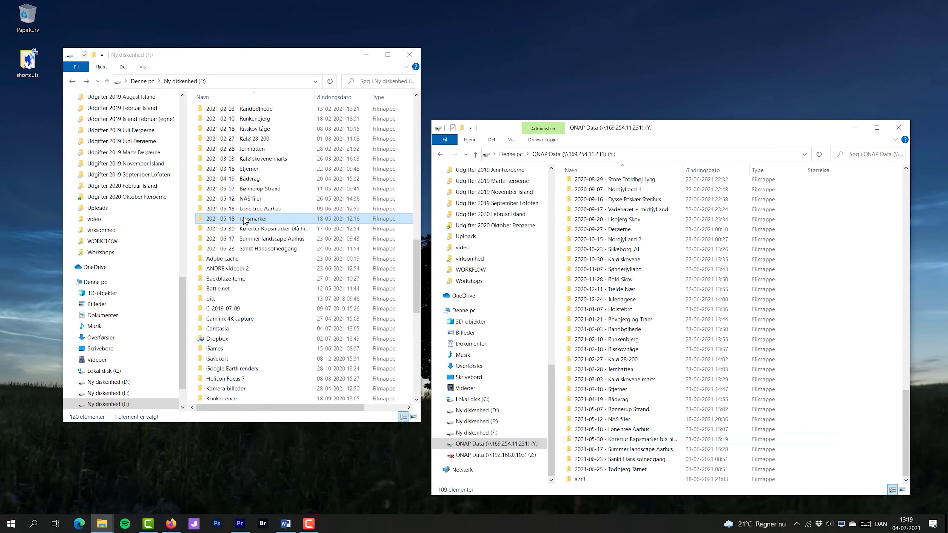
{"action": "left_click_drag", "start_coordinate": [245, 220], "coordinate": [591, 485]}
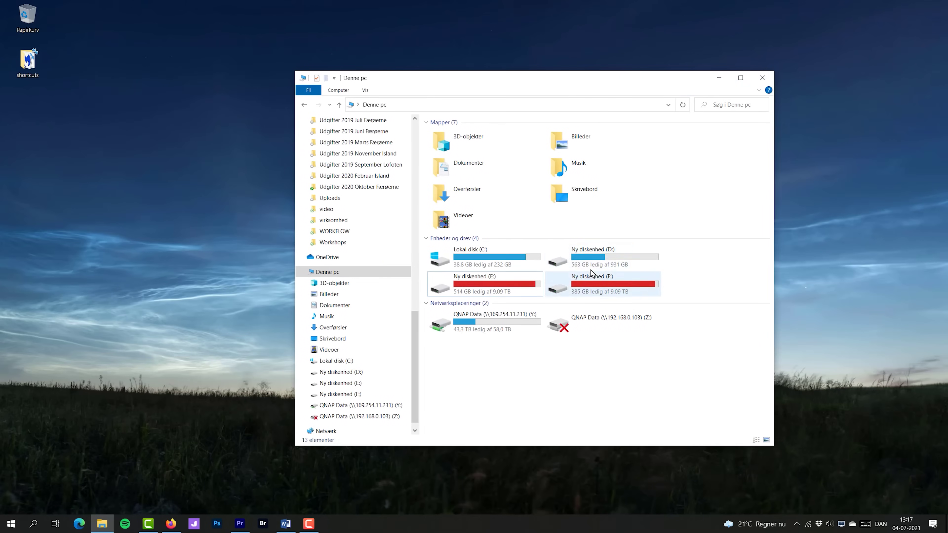
Copy a folder from D:\Adobe onto the QNAP Data network drive.
{"action": "double_click", "coordinate": [622, 257]}
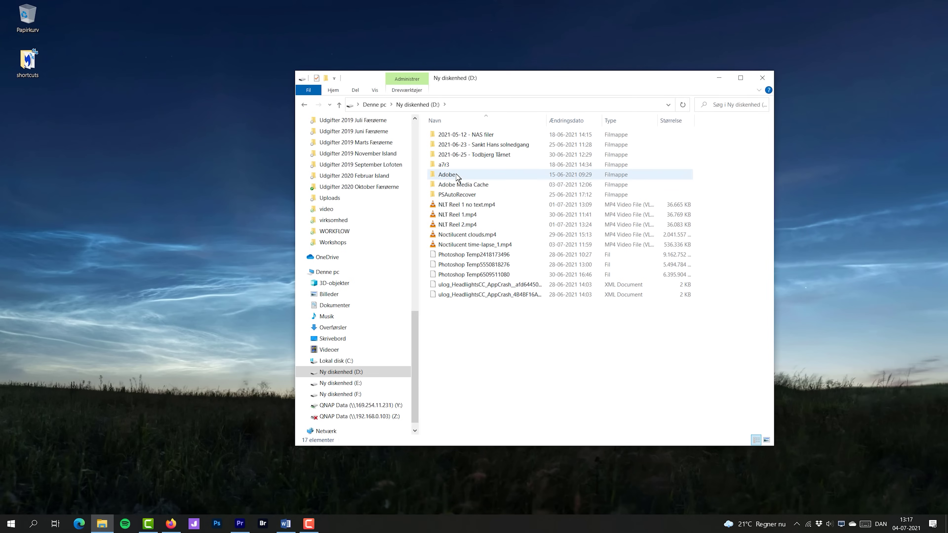
{"action": "double_click", "coordinate": [457, 178]}
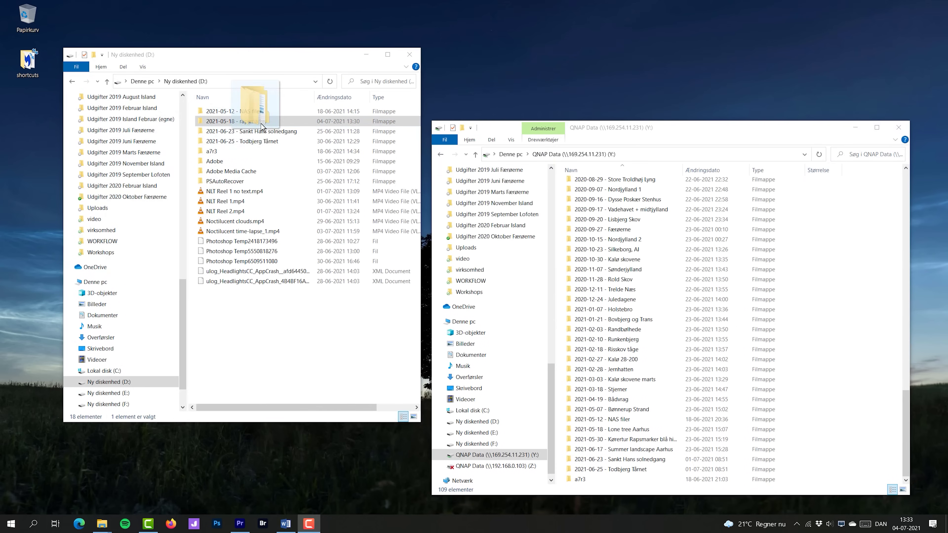
{"action": "left_click_drag", "start_coordinate": [258, 123], "coordinate": [626, 489]}
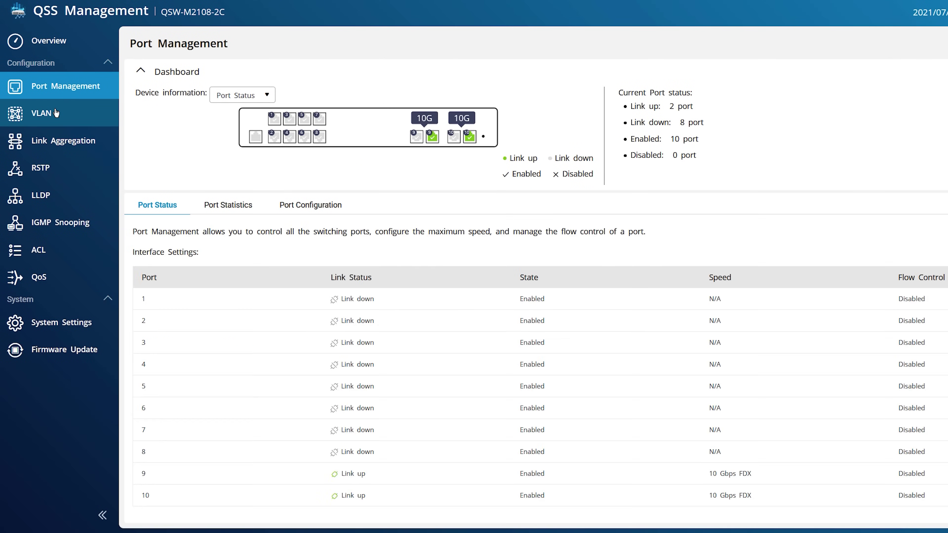
View the switch's VLAN, Link Aggregation and RSTP settings pages in turn.
{"action": "left_click", "coordinate": [56, 112]}
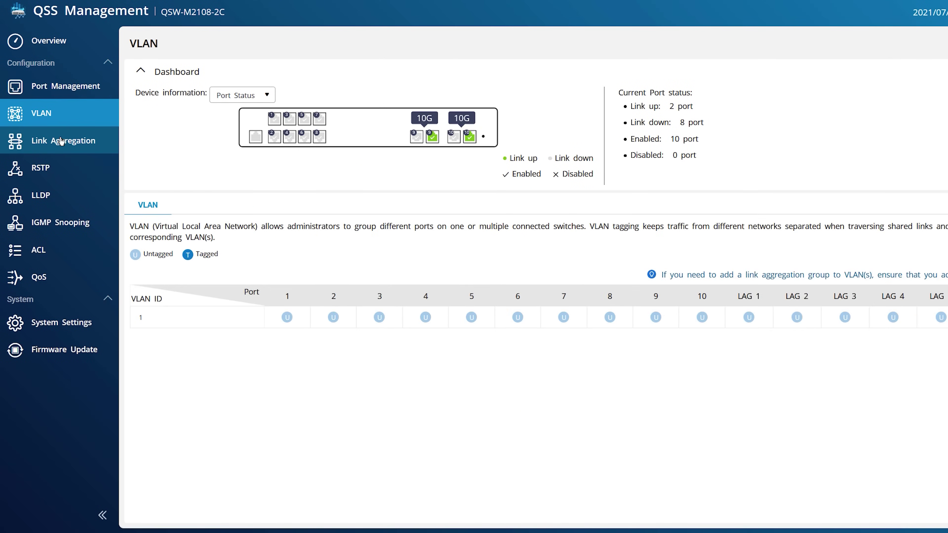
{"action": "left_click", "coordinate": [62, 140]}
{"action": "left_click", "coordinate": [49, 171]}
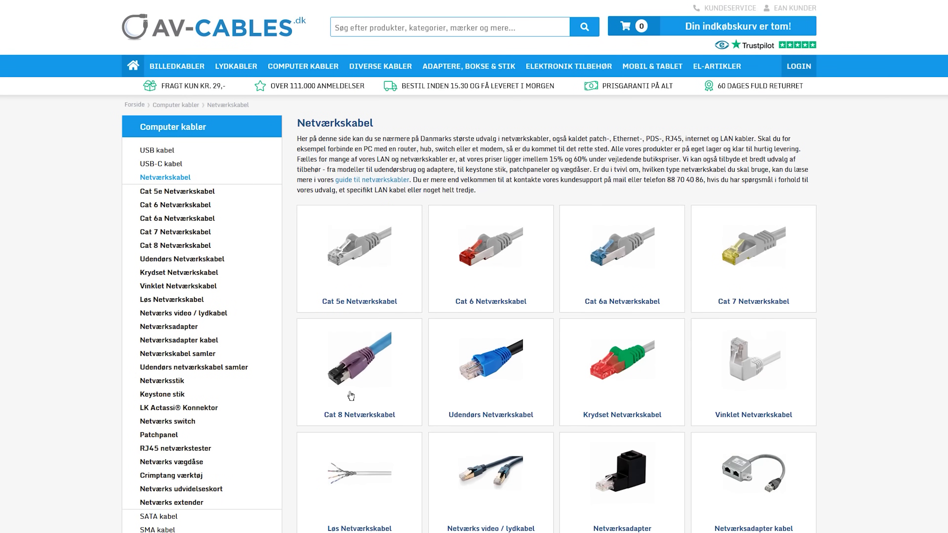
Open the Cat 8 network cable category, then select the TVS-h1288X NAS in Qfinder Pro.
{"action": "left_click", "coordinate": [355, 371]}
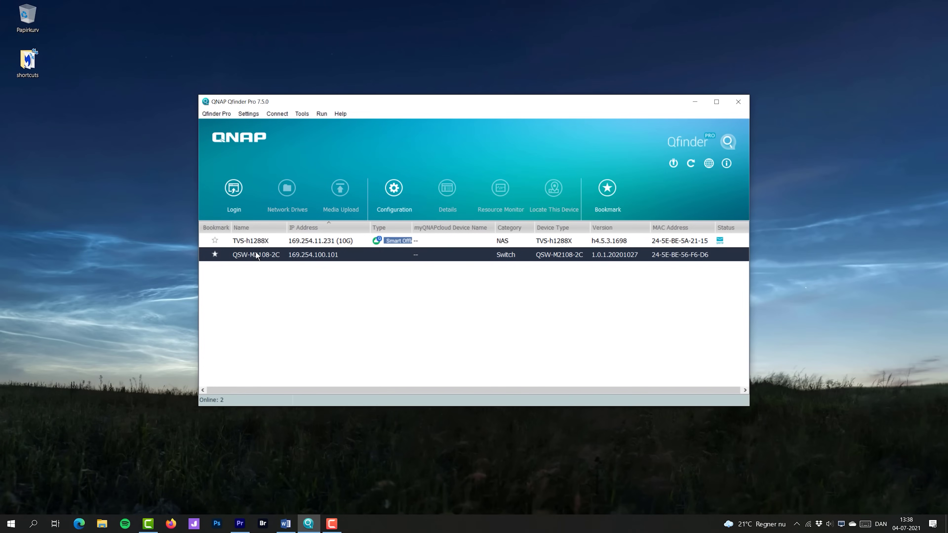
{"action": "left_click", "coordinate": [252, 241]}
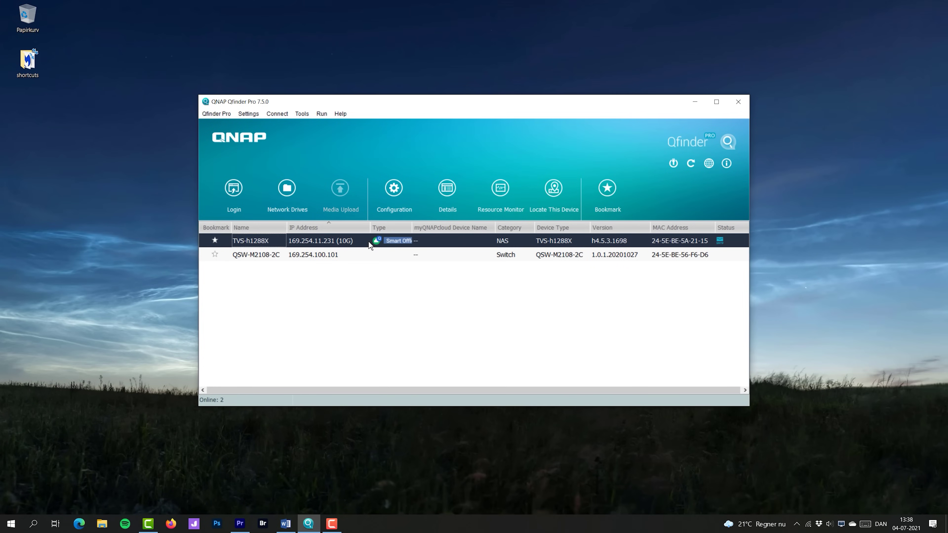
Sign in to the TVS-h1288X NAS with the administrator password and bring up its actions.
{"action": "left_click", "coordinate": [234, 188]}
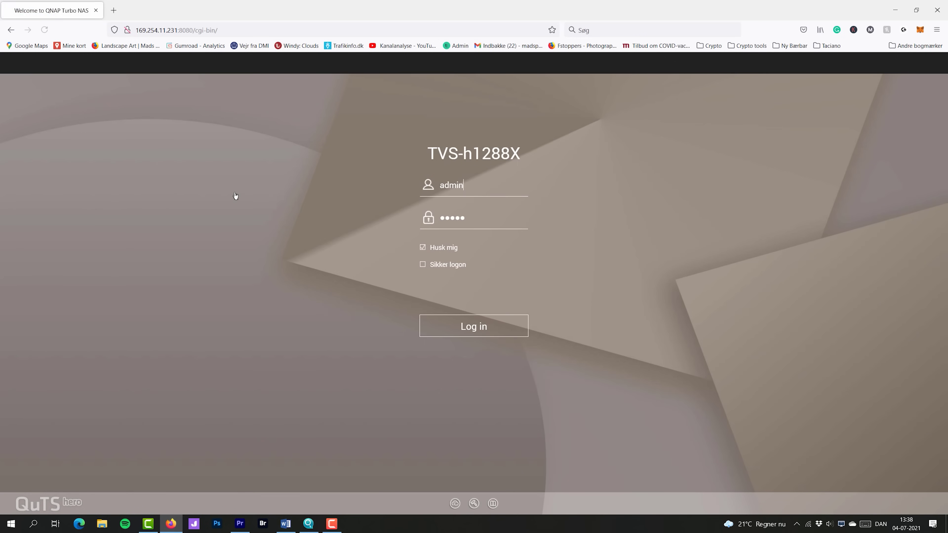
{"action": "left_click", "coordinate": [481, 220]}
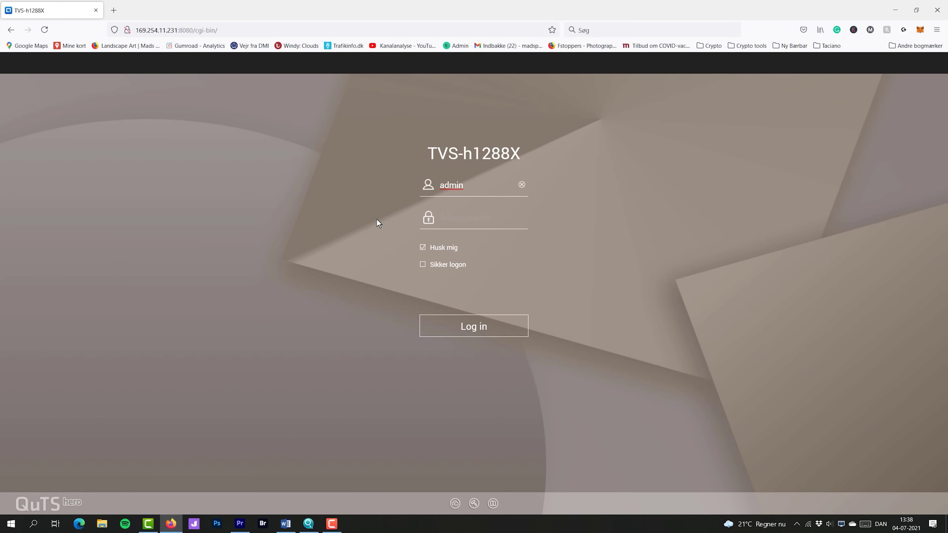
{"action": "type", "text": "admin12345"}
{"action": "left_click", "coordinate": [479, 329]}
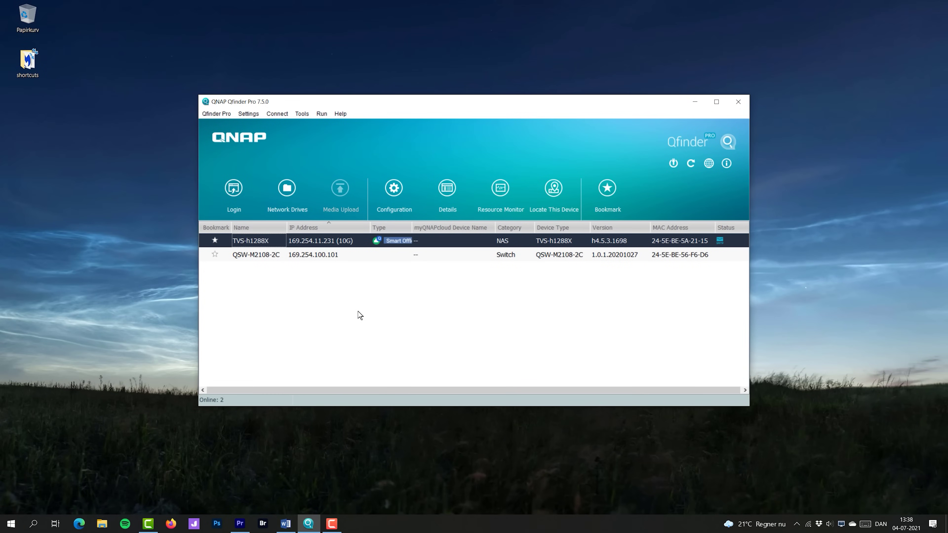
{"action": "right_click", "coordinate": [341, 240]}
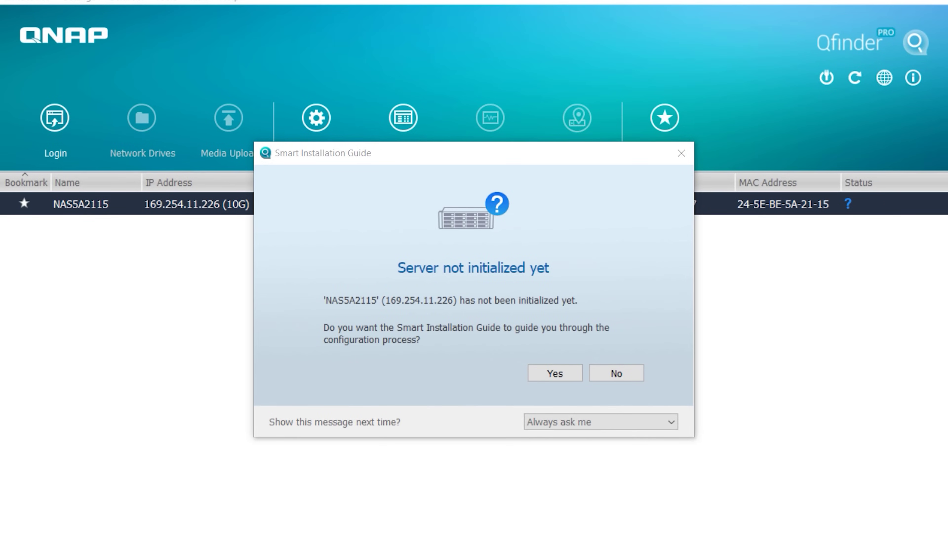
Start Smart Installation and set the NAS name TVS-h1288X with a confirmed administrator password.
{"action": "left_click", "coordinate": [560, 373]}
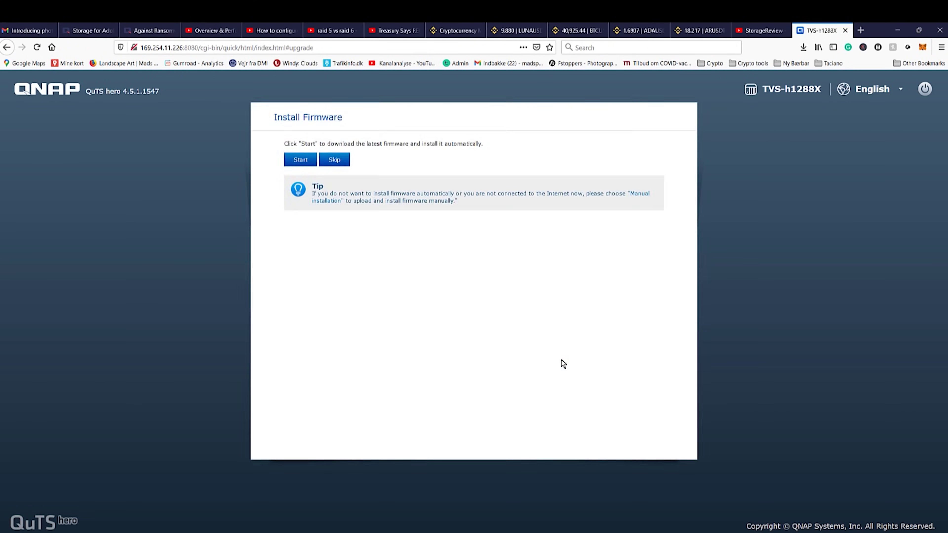
{"action": "left_click", "coordinate": [334, 157]}
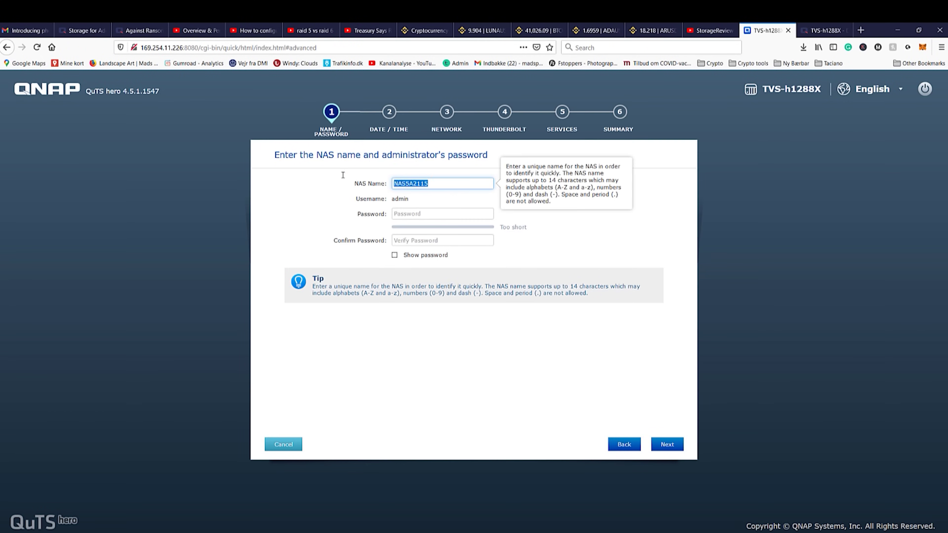
{"action": "type", "text": "TVS-h1288X"}
{"action": "key", "text": "Tab"}
{"action": "type", "text": "*********"}
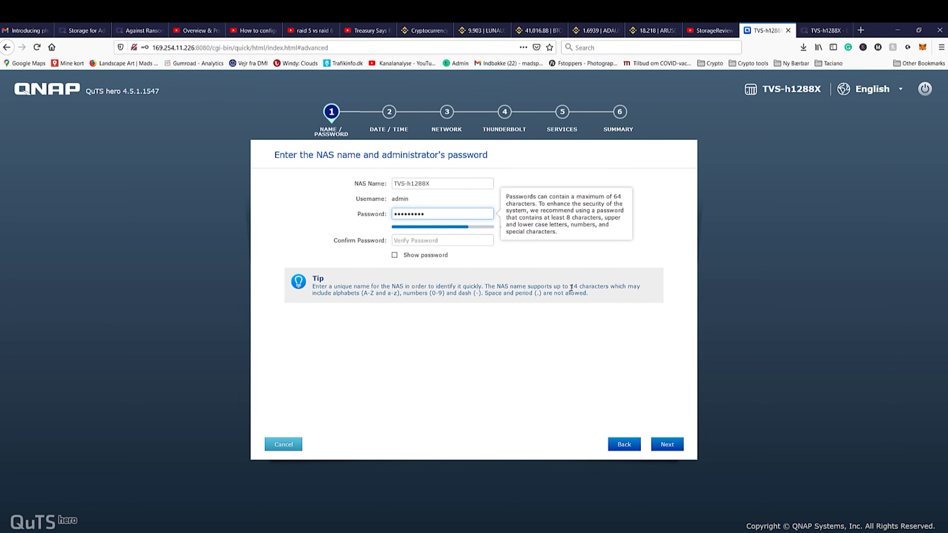
{"action": "key", "text": "Tab"}
{"action": "type", "text": "*********"}
Continue through the date/time, network, Thunderbolt and services steps and apply the installation.
{"action": "left_click", "coordinate": [666, 443]}
{"action": "left_click", "coordinate": [666, 444]}
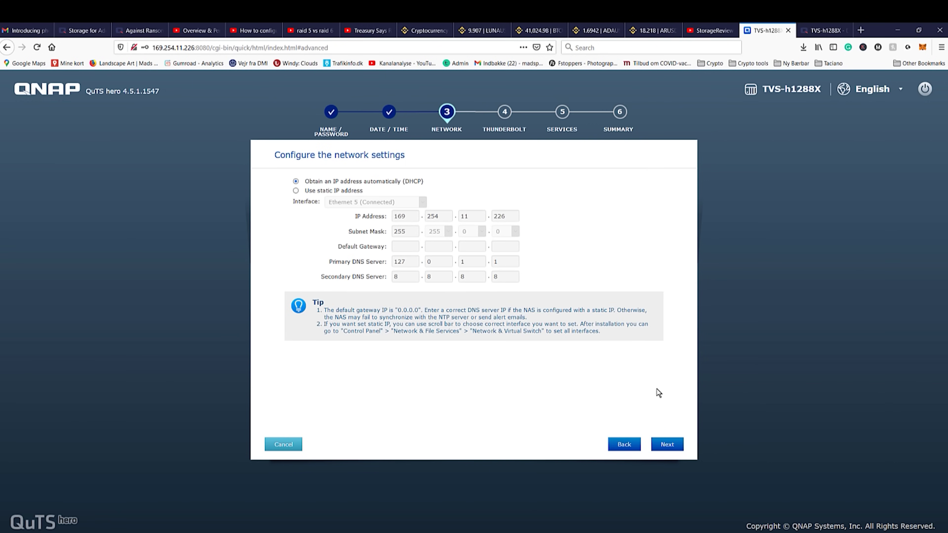
{"action": "left_click", "coordinate": [666, 444]}
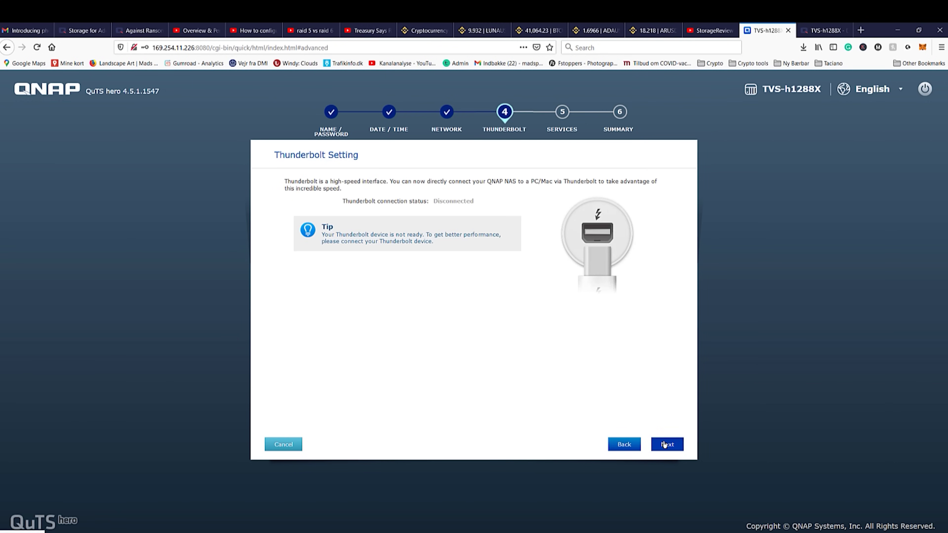
{"action": "left_click", "coordinate": [667, 443]}
{"action": "left_click", "coordinate": [667, 443]}
{"action": "left_click", "coordinate": [667, 444]}
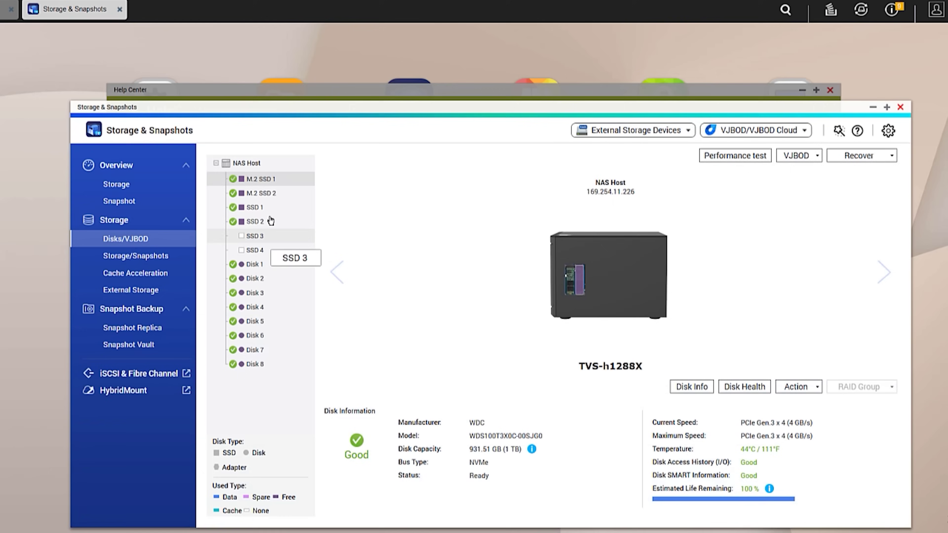
{"action": "mouse_move", "coordinate": [267, 191]}
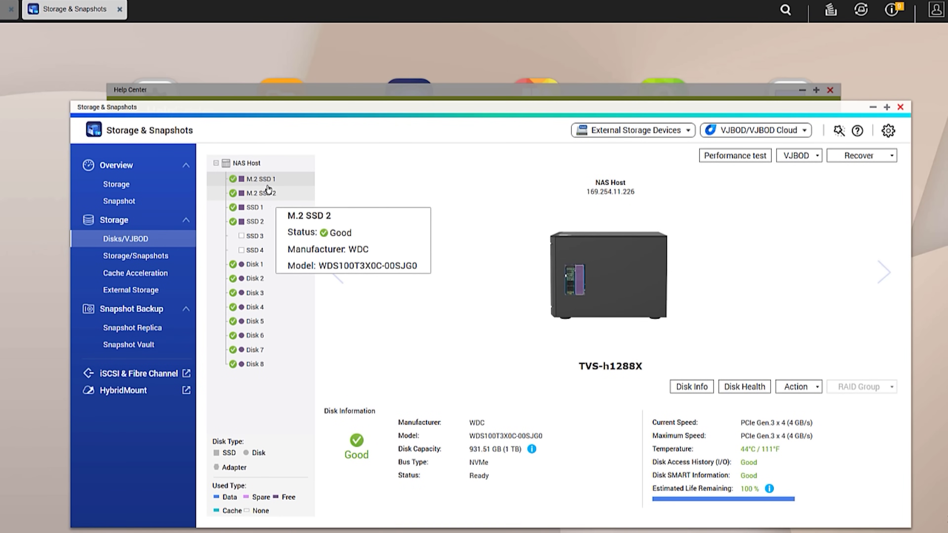
Check the SSD and disk health, then open the New Storage Pool wizard from Storage/Snapshots.
{"action": "mouse_move", "coordinate": [267, 223]}
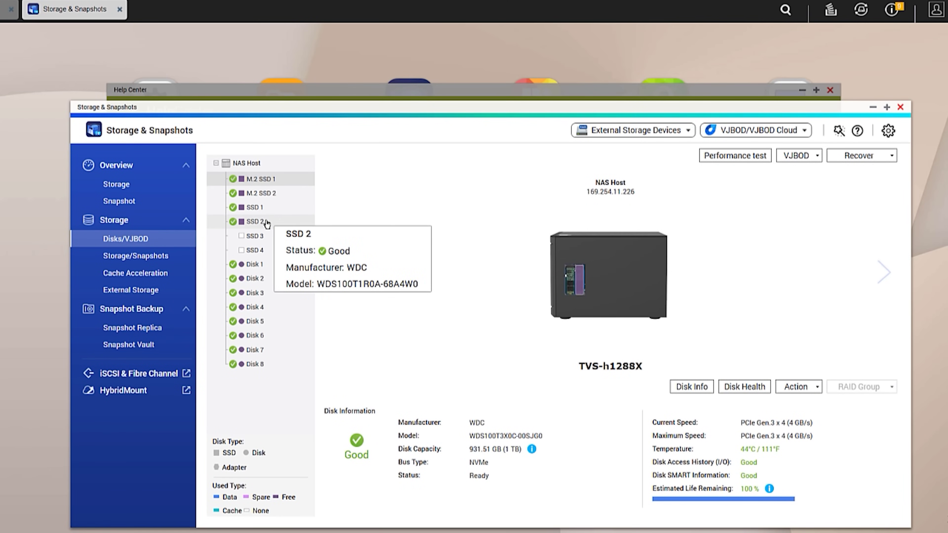
{"action": "mouse_move", "coordinate": [263, 318]}
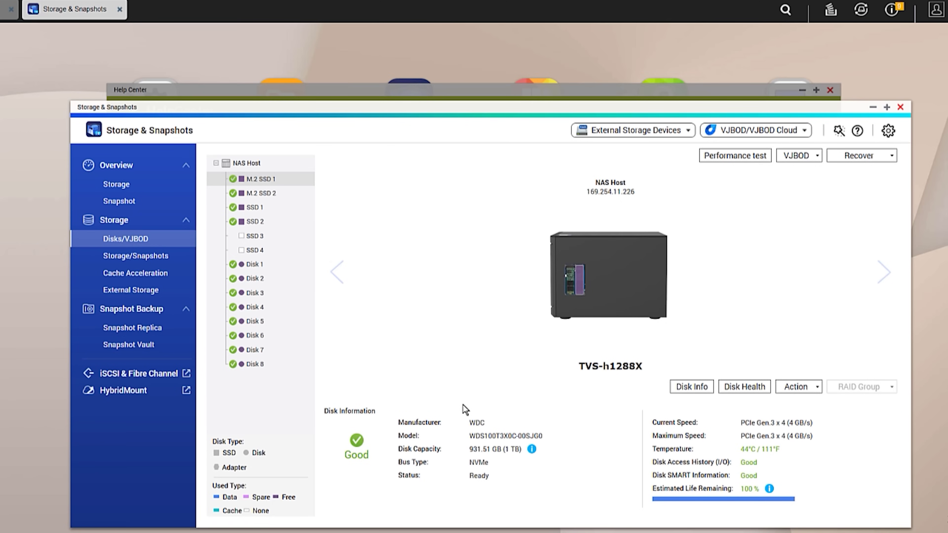
{"action": "left_click", "coordinate": [144, 256]}
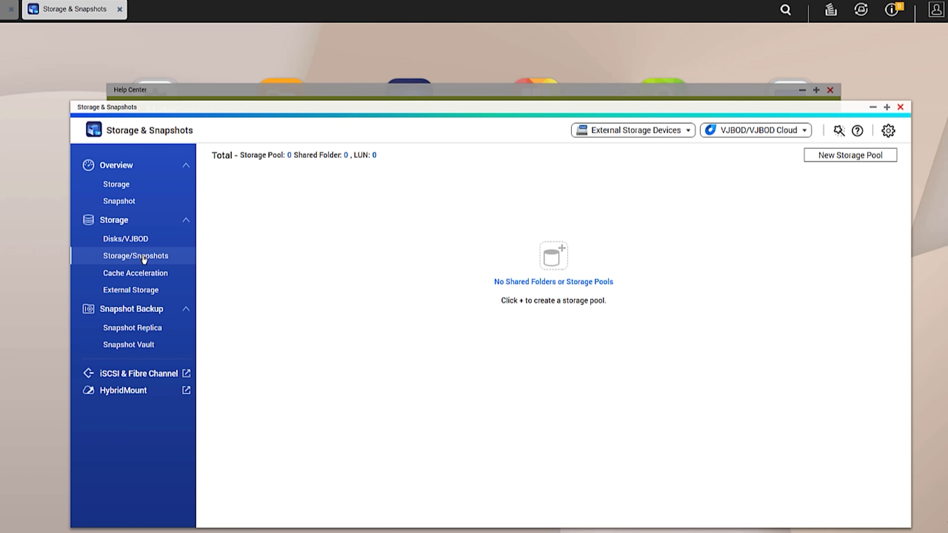
{"action": "left_click", "coordinate": [833, 156]}
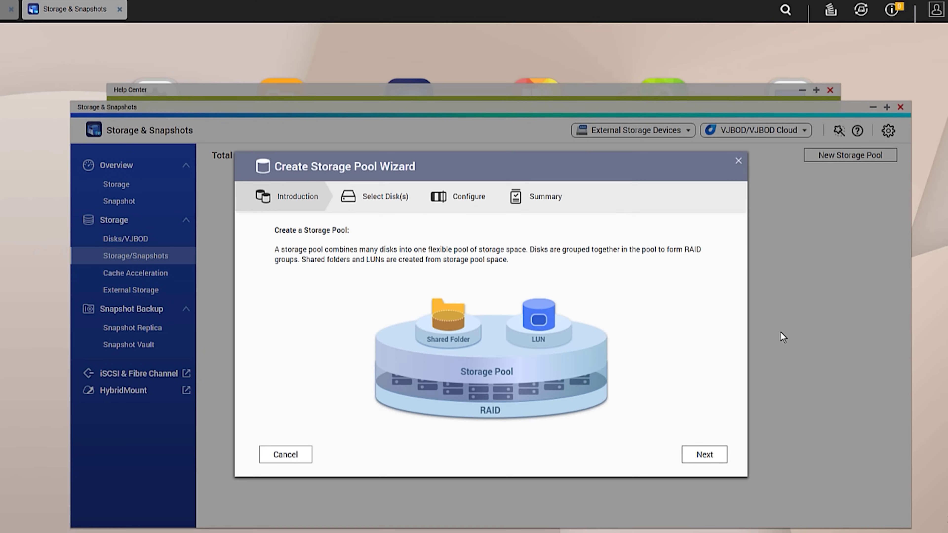
Build the roughly 868.59 GB RAID 1 Storage Pool 1 from SSD 1 and SSD 2.
{"action": "left_click", "coordinate": [704, 455]}
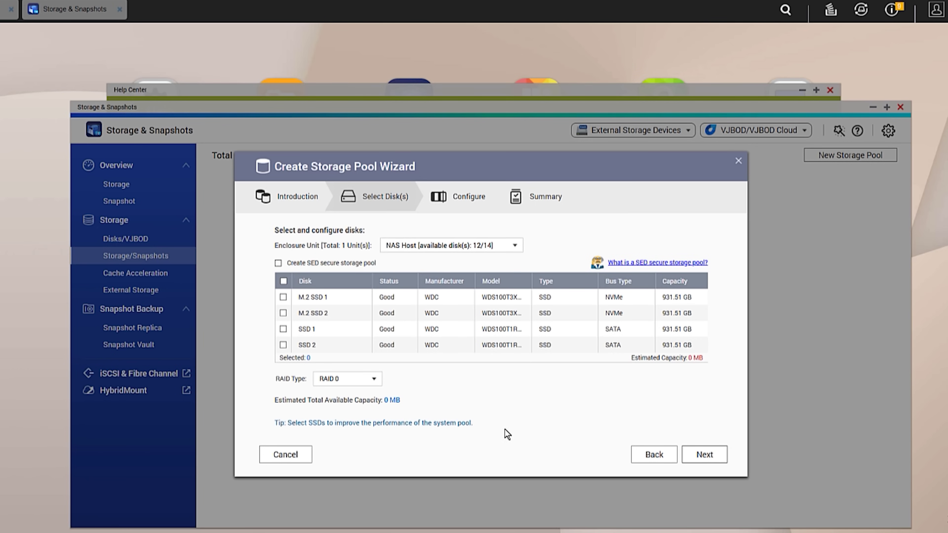
{"action": "left_click", "coordinate": [283, 329]}
{"action": "left_click", "coordinate": [282, 344]}
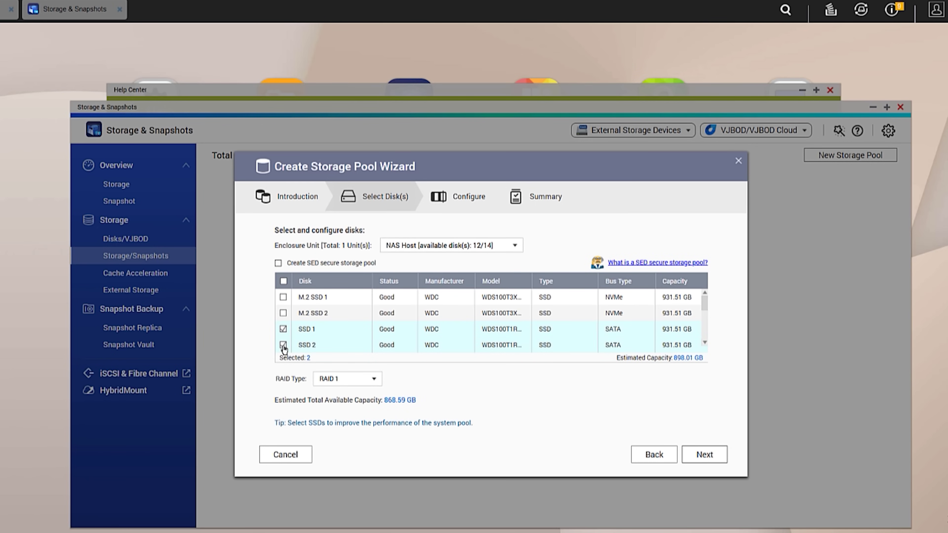
{"action": "left_click", "coordinate": [379, 382]}
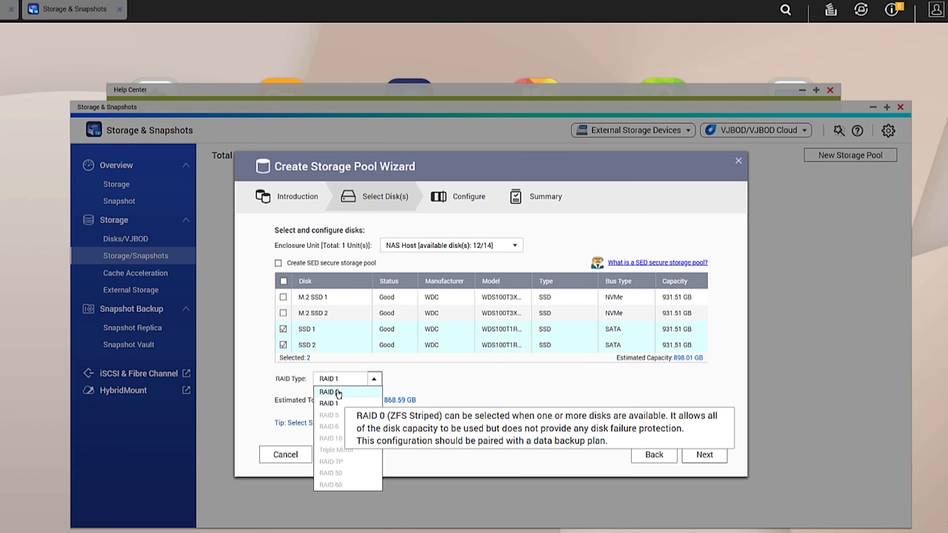
{"action": "left_click", "coordinate": [704, 455]}
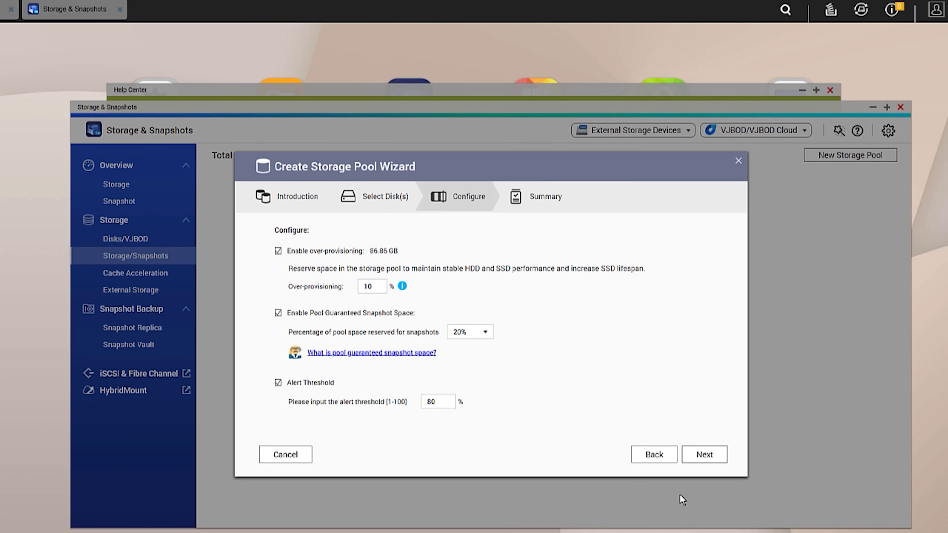
{"action": "left_click", "coordinate": [704, 454]}
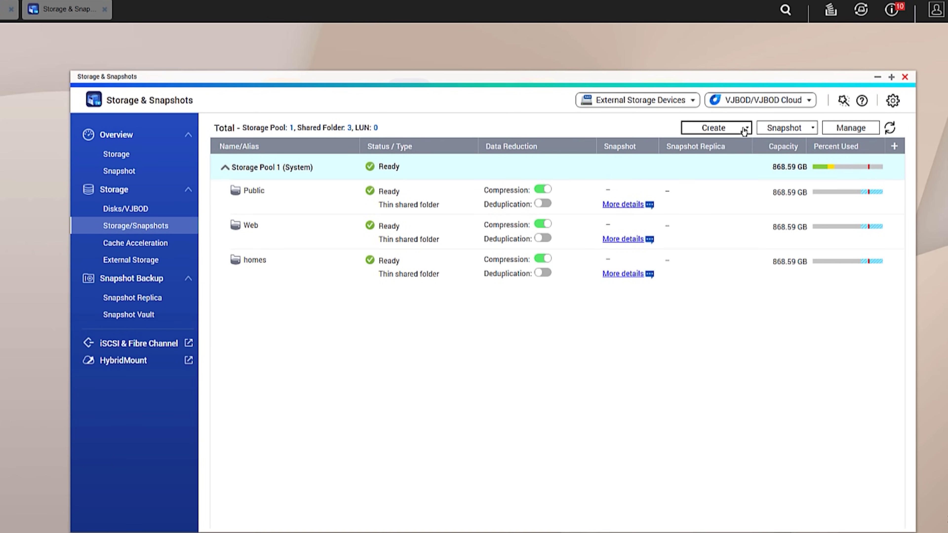
{"action": "left_click", "coordinate": [744, 128]}
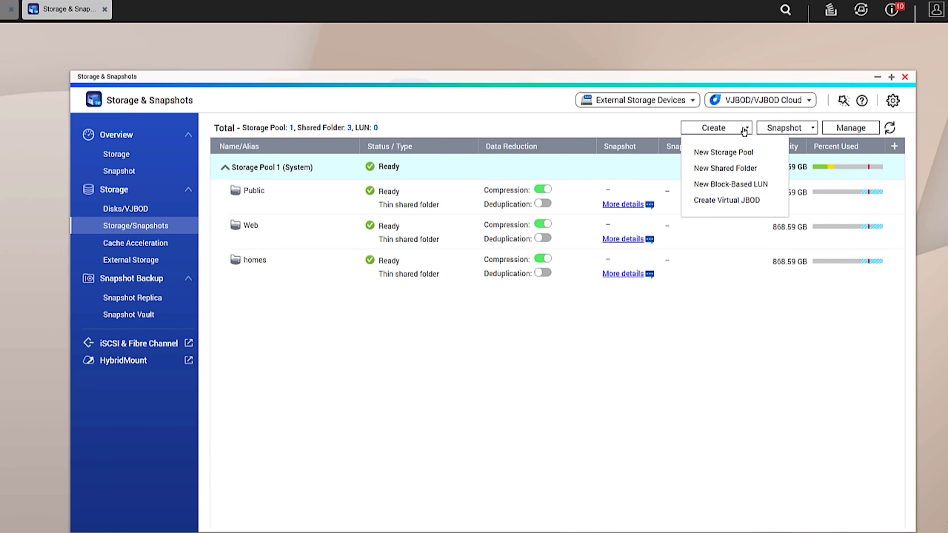
{"action": "left_click", "coordinate": [739, 152]}
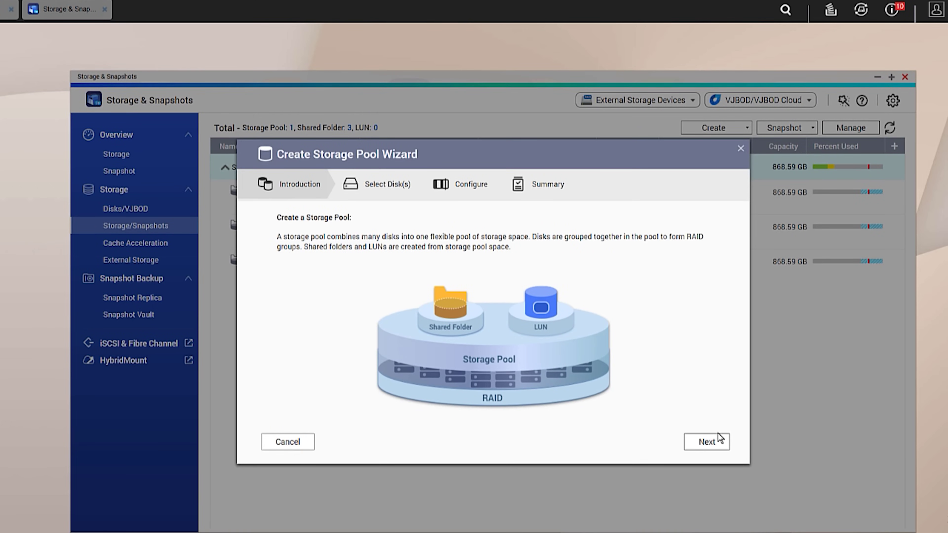
Select Disks 1–8, excluding both M.2 SSDs, and choose RAID 6 for the new pool.
{"action": "left_click", "coordinate": [710, 441]}
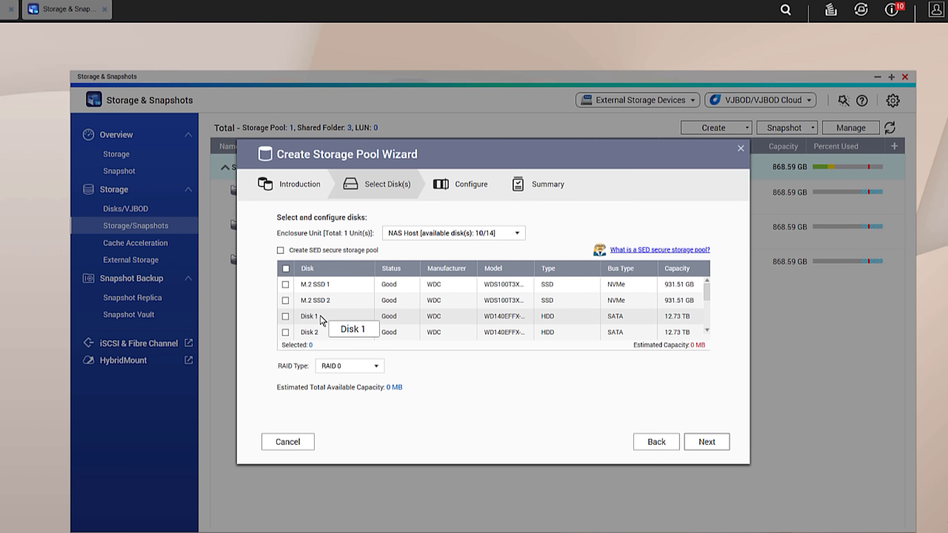
{"action": "mouse_move", "coordinate": [707, 291]}
{"action": "left_mouse_down"}
{"action": "mouse_move", "coordinate": [708, 322]}
{"action": "mouse_move", "coordinate": [703, 292]}
{"action": "left_mouse_up"}
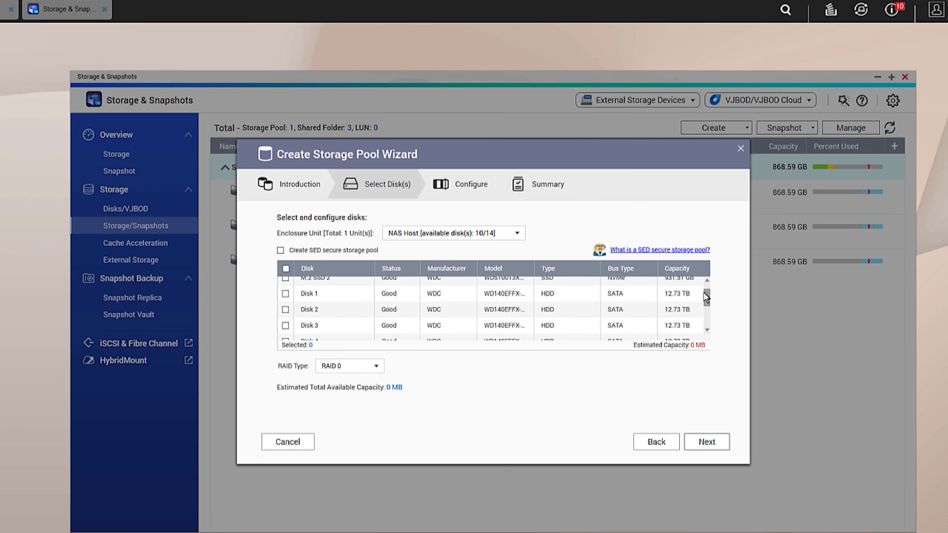
{"action": "left_click", "coordinate": [286, 269]}
{"action": "left_click", "coordinate": [285, 284]}
{"action": "left_click", "coordinate": [285, 300]}
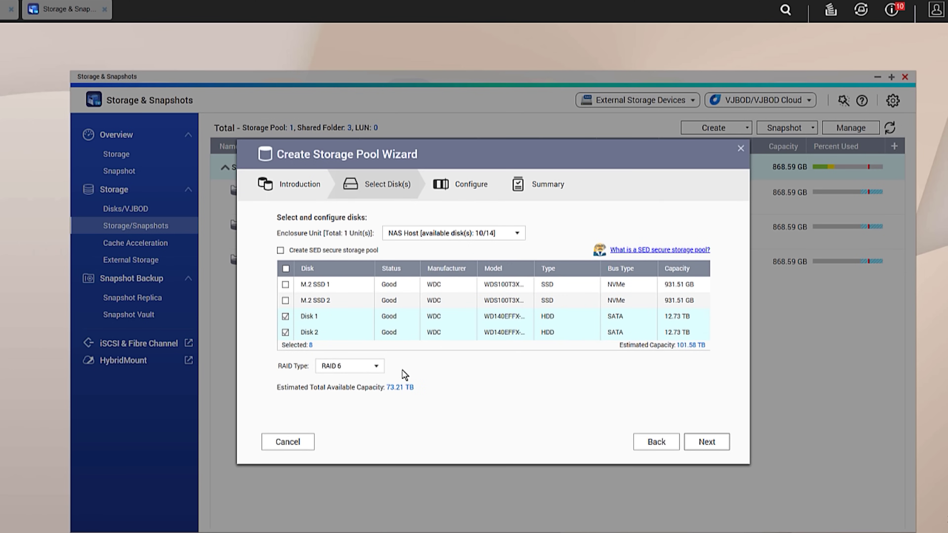
{"action": "left_click", "coordinate": [375, 368]}
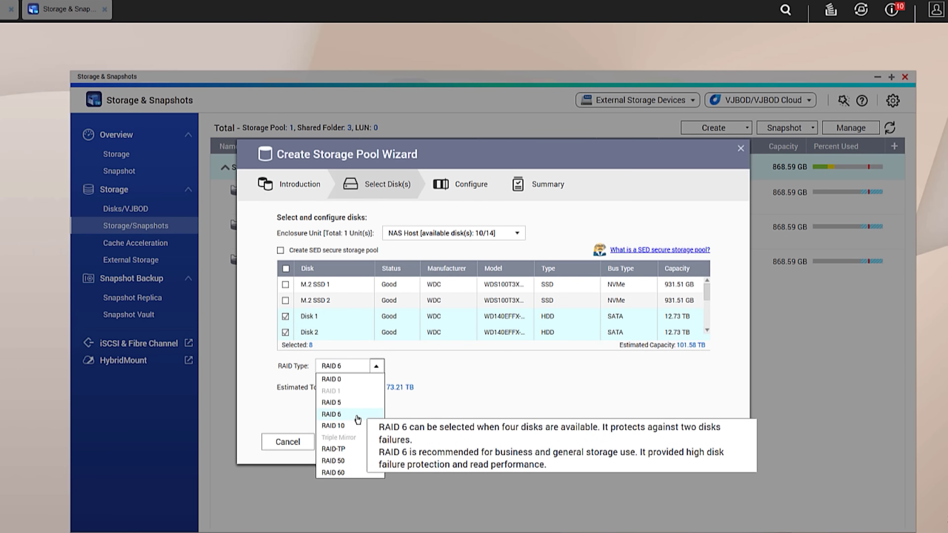
{"action": "left_click", "coordinate": [357, 415]}
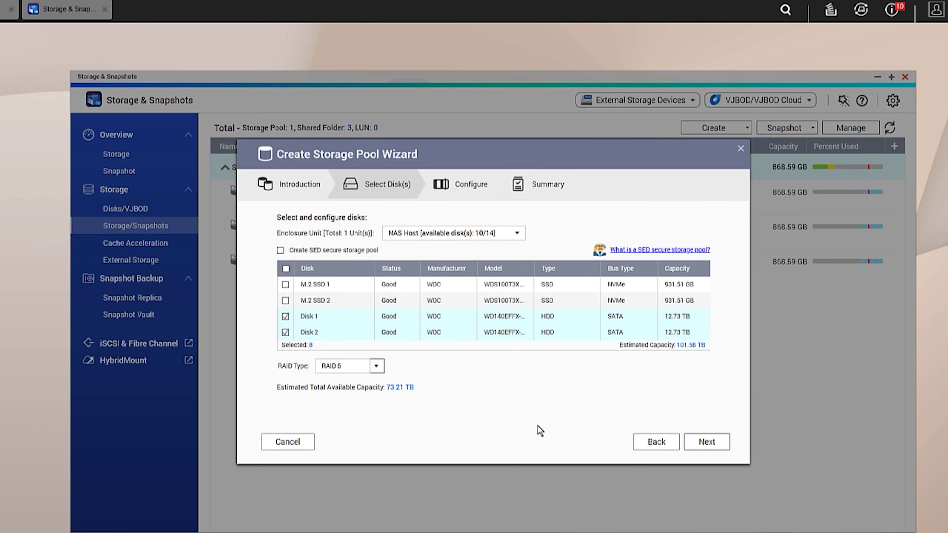
Create the 73.21 TB RAID 6 Storage Pool 2, confirming the disk erase warning.
{"action": "left_click", "coordinate": [707, 442]}
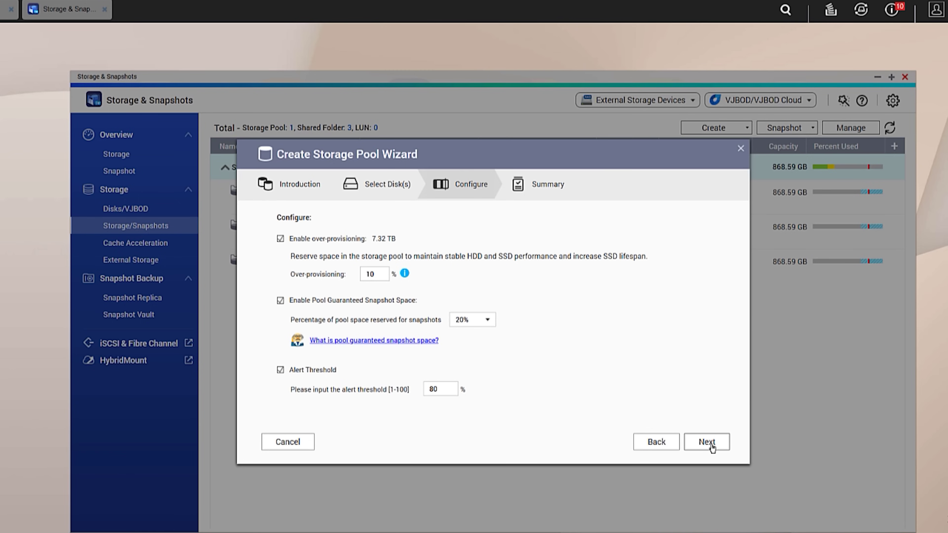
{"action": "left_click", "coordinate": [707, 442]}
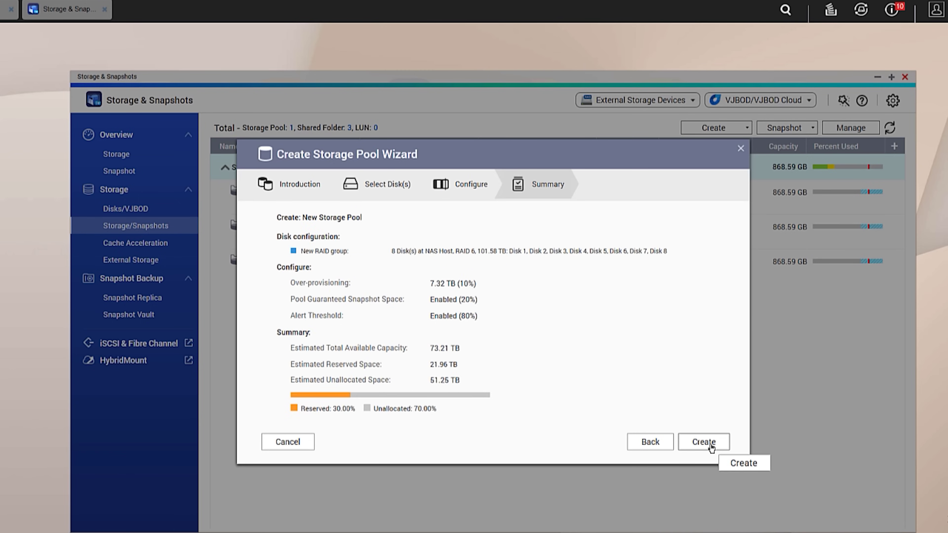
{"action": "left_click", "coordinate": [701, 441]}
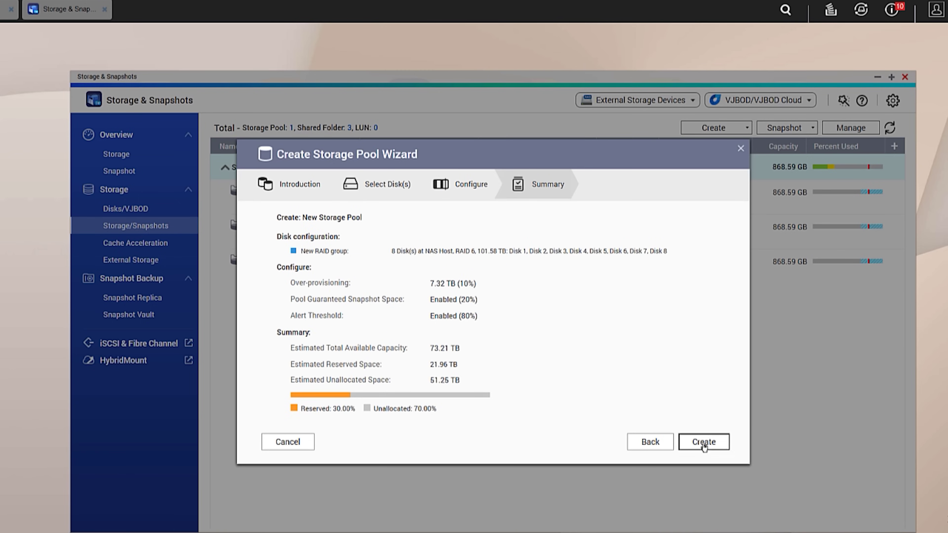
{"action": "left_click", "coordinate": [497, 323]}
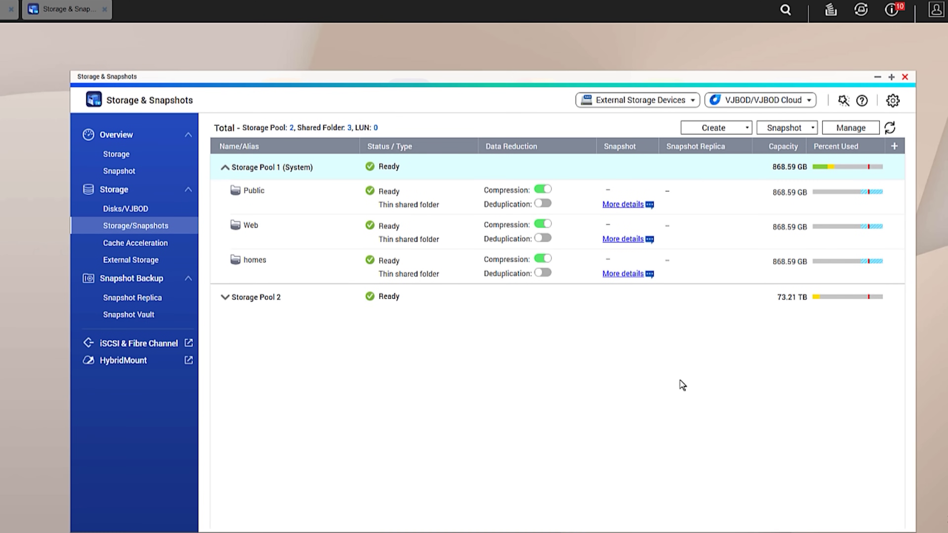
Start a new shared folder named QNAP Data located on Storage Pool 2.
{"action": "left_click", "coordinate": [648, 305]}
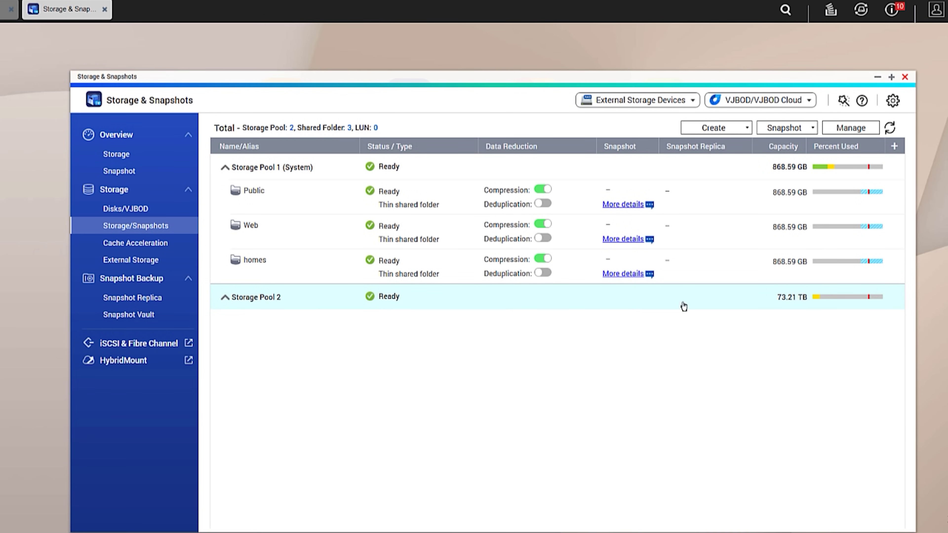
{"action": "left_click", "coordinate": [746, 127]}
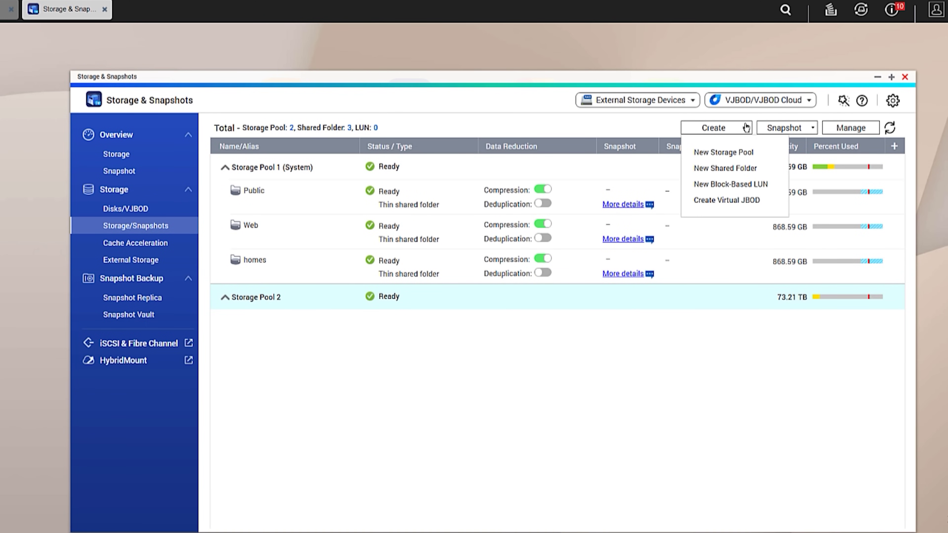
{"action": "left_click", "coordinate": [744, 175]}
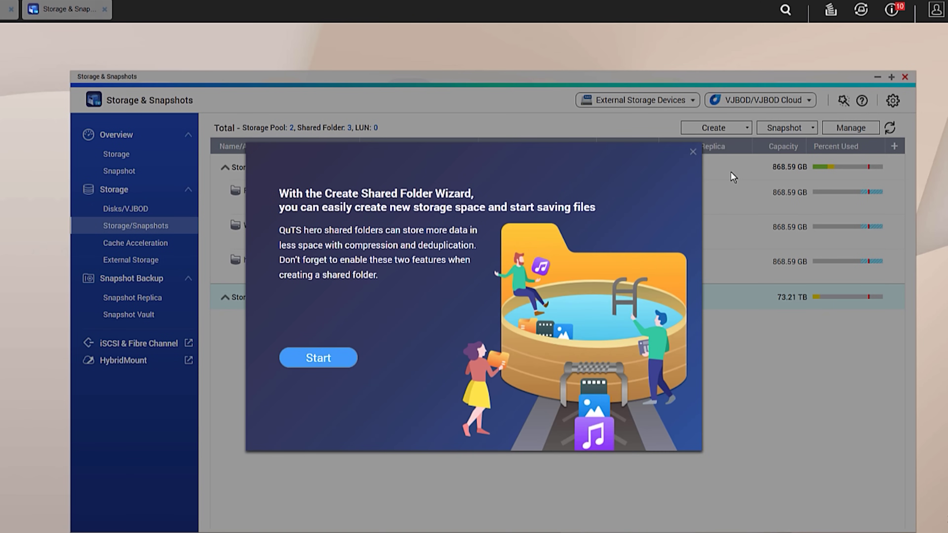
{"action": "left_click", "coordinate": [368, 368]}
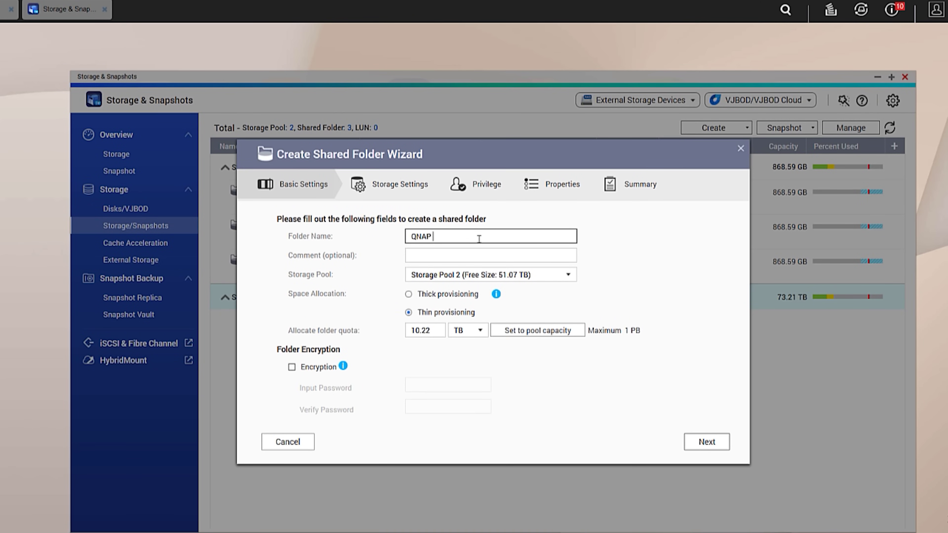
{"action": "key", "text": "BackSpace"}
{"action": "key", "text": "BackSpace"}
{"action": "key", "text": "BackSpace"}
{"action": "type", "text": "ata"}
{"action": "left_click", "coordinate": [567, 274]}
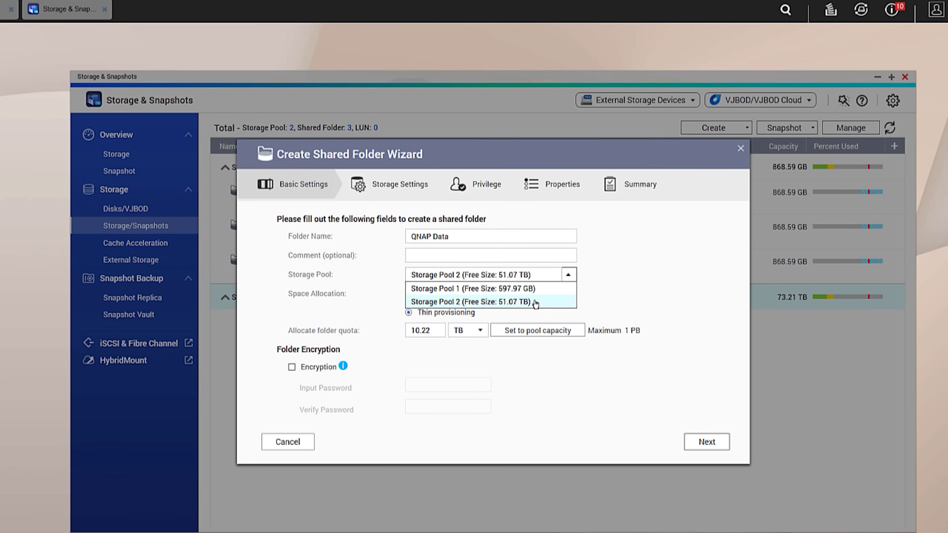
{"action": "left_click", "coordinate": [526, 303]}
Step through storage, access privilege and property pages, then finish creating QNAP Data.
{"action": "left_click", "coordinate": [694, 441]}
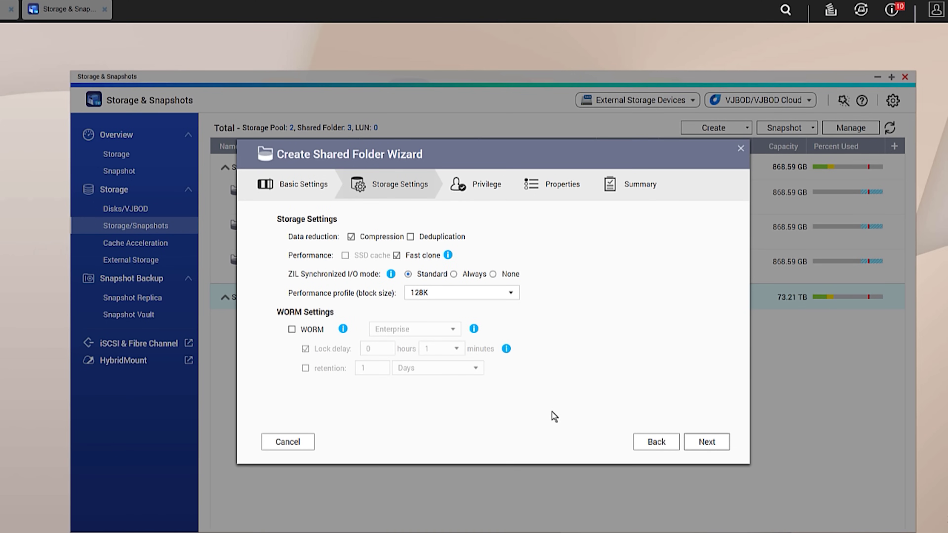
{"action": "left_click", "coordinate": [704, 442]}
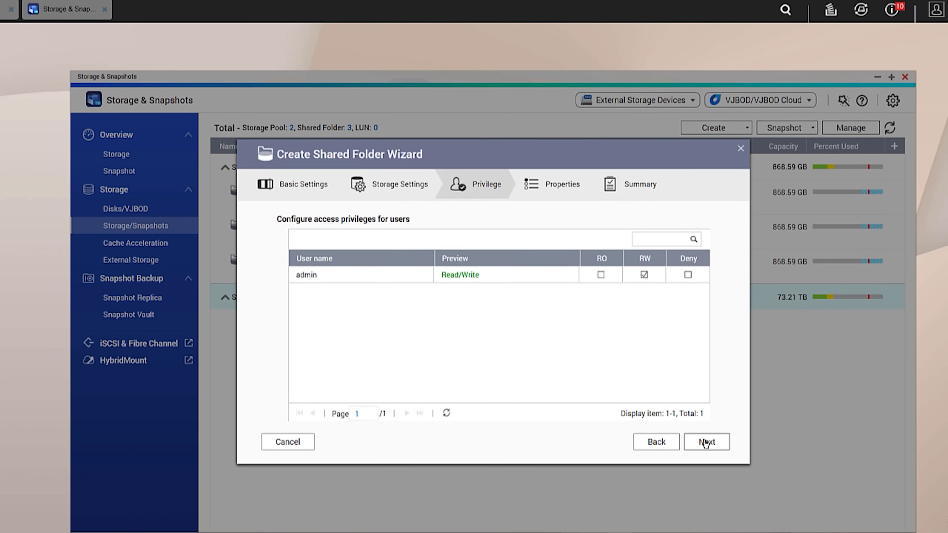
{"action": "left_click", "coordinate": [705, 443]}
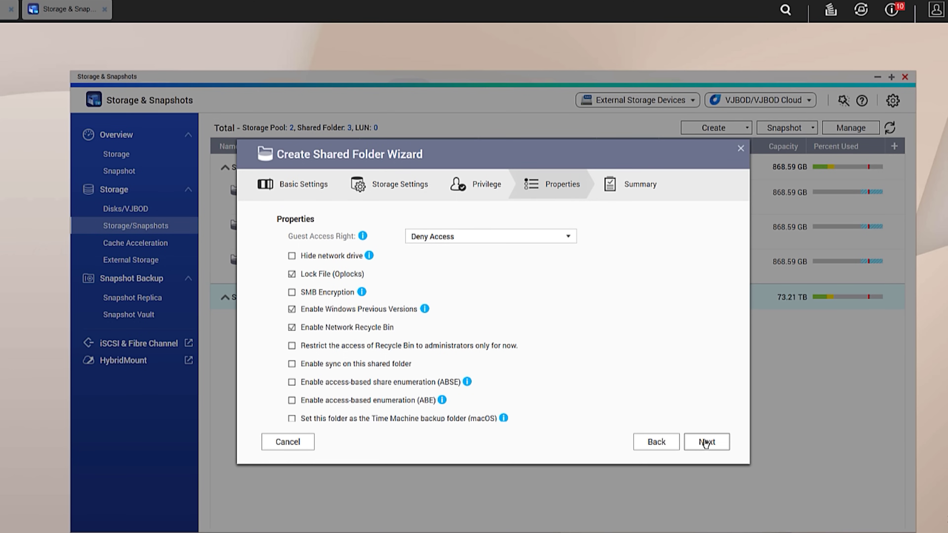
{"action": "left_click", "coordinate": [705, 442]}
{"action": "scroll", "coordinate": [689, 345], "scroll_direction": "down", "scroll_amount": 1}
{"action": "scroll", "coordinate": [698, 339], "scroll_direction": "up", "scroll_amount": 1}
{"action": "scroll", "coordinate": [698, 338], "scroll_direction": "down", "scroll_amount": 3}
{"action": "scroll", "coordinate": [743, 275], "scroll_direction": "up", "scroll_amount": 3}
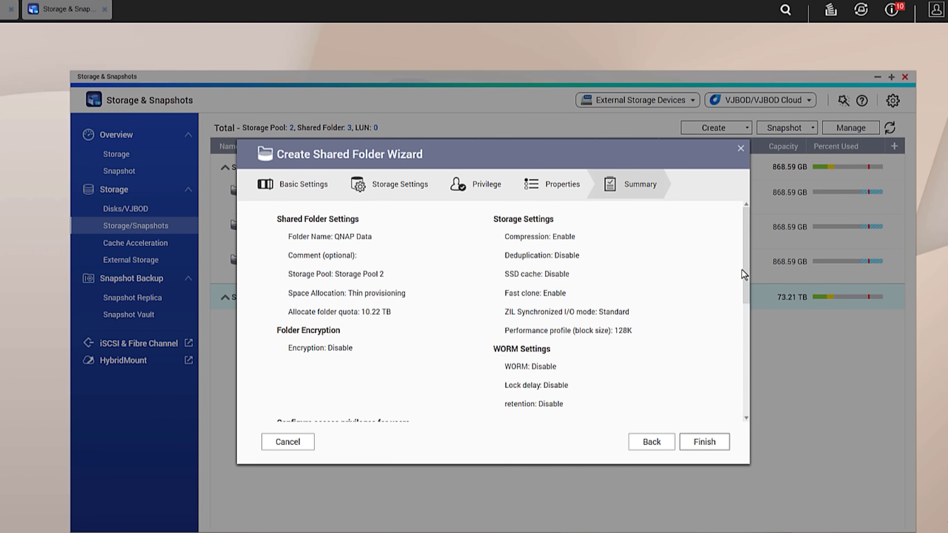
{"action": "left_click", "coordinate": [706, 441]}
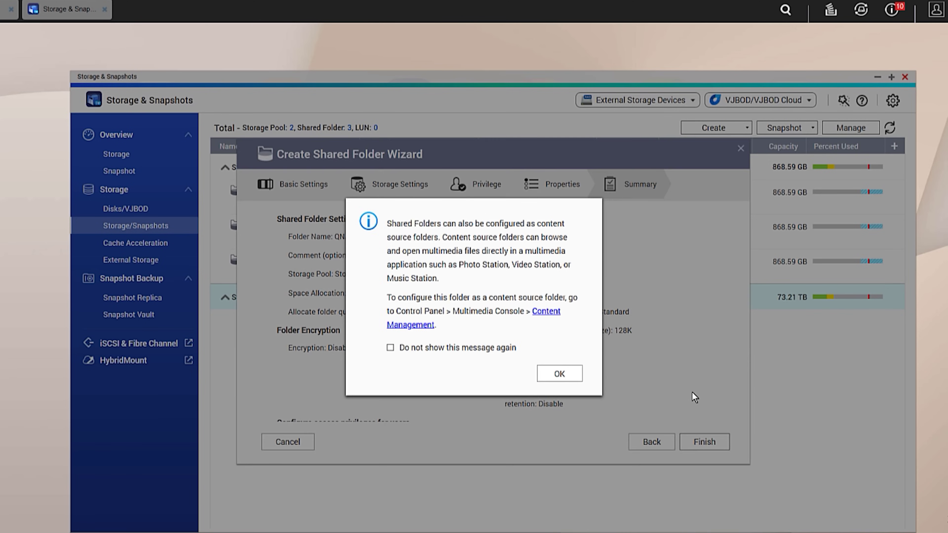
{"action": "left_click", "coordinate": [560, 374]}
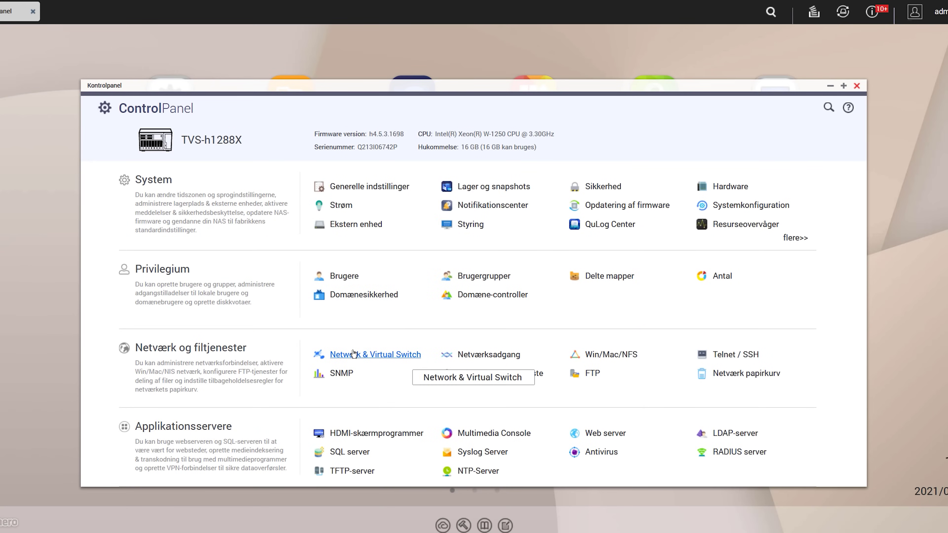
Open Adapter 6 (10GbE) IPv4 configuration in Network & Virtual Switch and expand the Jumbo Frame list.
{"action": "left_click", "coordinate": [367, 357]}
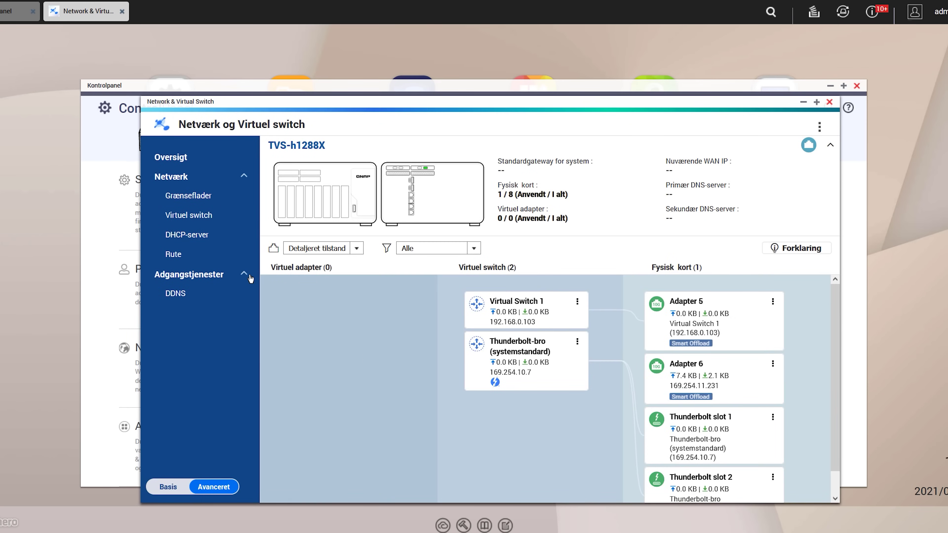
{"action": "left_click", "coordinate": [190, 198]}
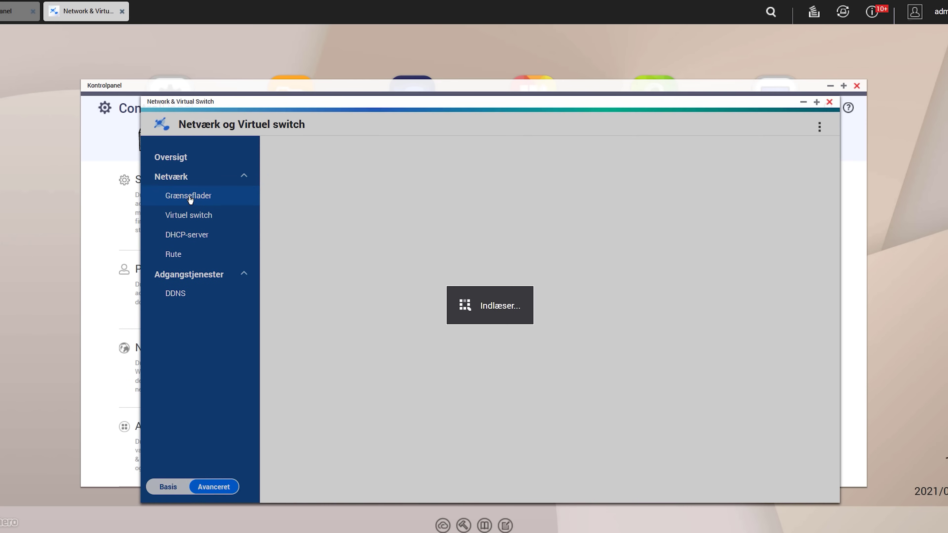
{"action": "scroll", "coordinate": [739, 345], "scroll_direction": "down", "scroll_amount": 3}
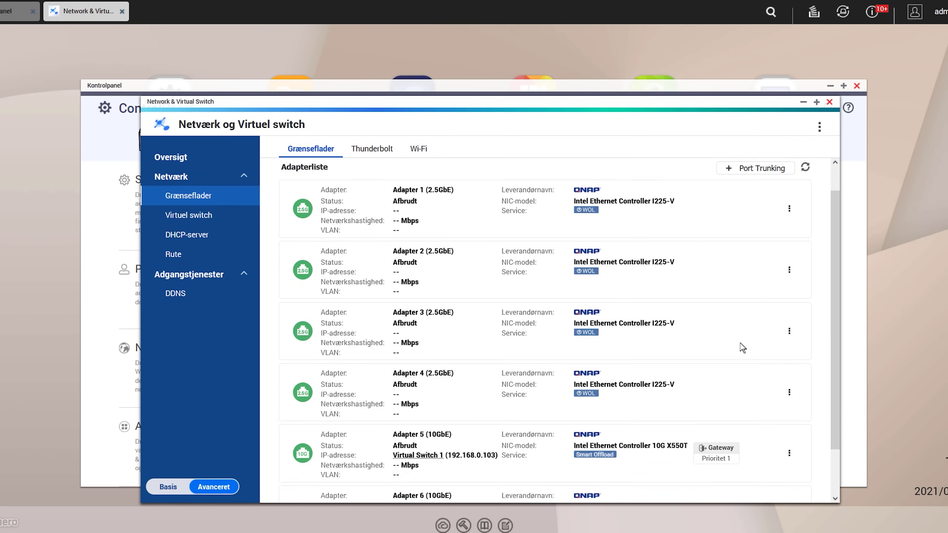
{"action": "left_click", "coordinate": [788, 459]}
{"action": "scroll", "coordinate": [791, 480], "scroll_direction": "down", "scroll_amount": 2}
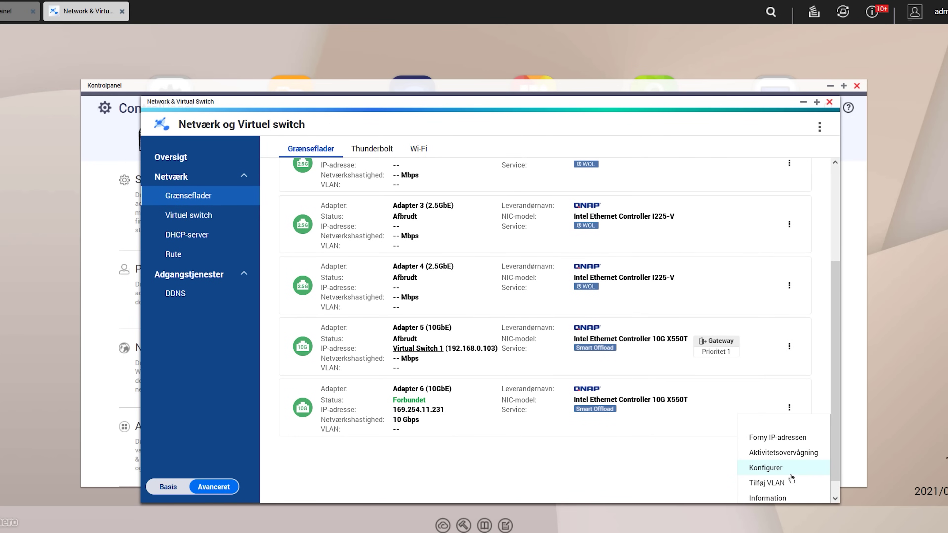
{"action": "left_click", "coordinate": [765, 467]}
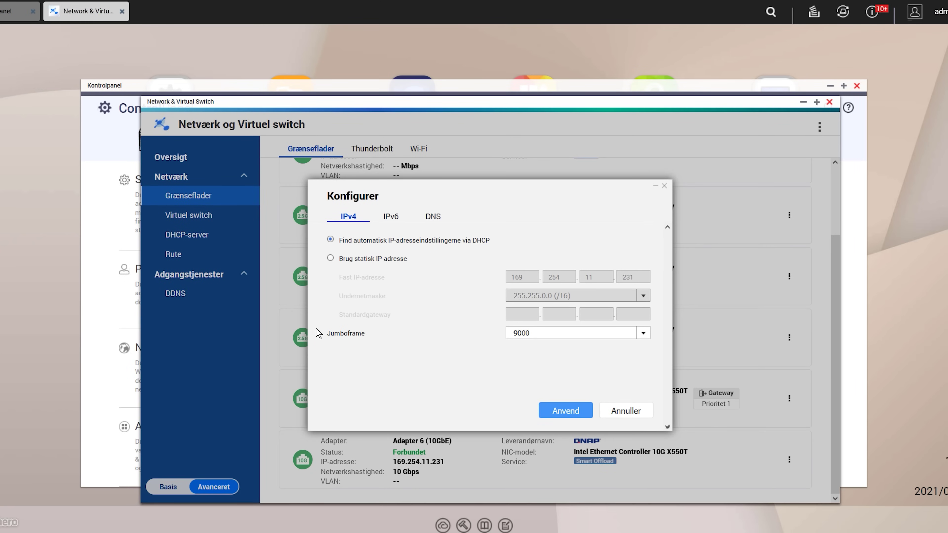
{"action": "left_click_drag", "start_coordinate": [318, 333], "coordinate": [388, 334]}
{"action": "left_click", "coordinate": [638, 332]}
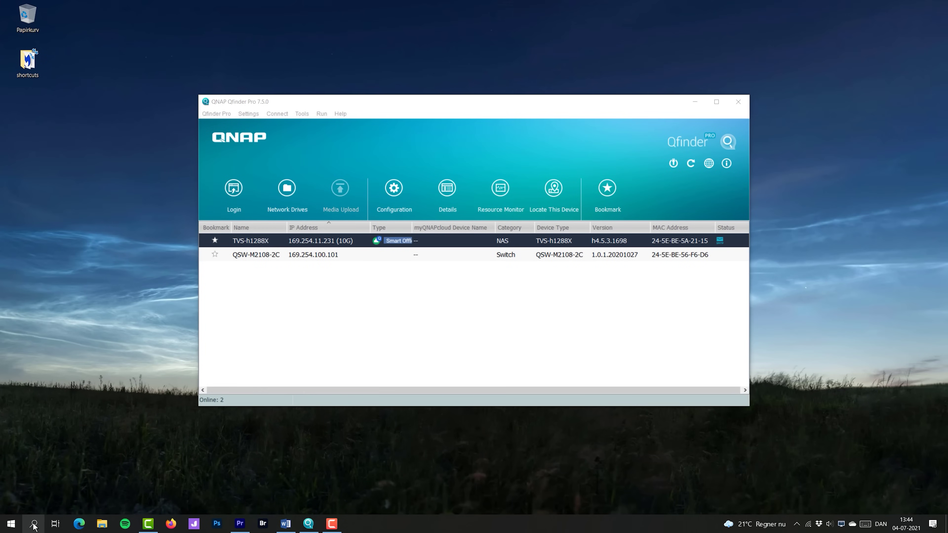
Pick 9000 as the QuTS hero jumbo frame, then open Device Manager's Network adapters list.
{"action": "left_click", "coordinate": [36, 525]}
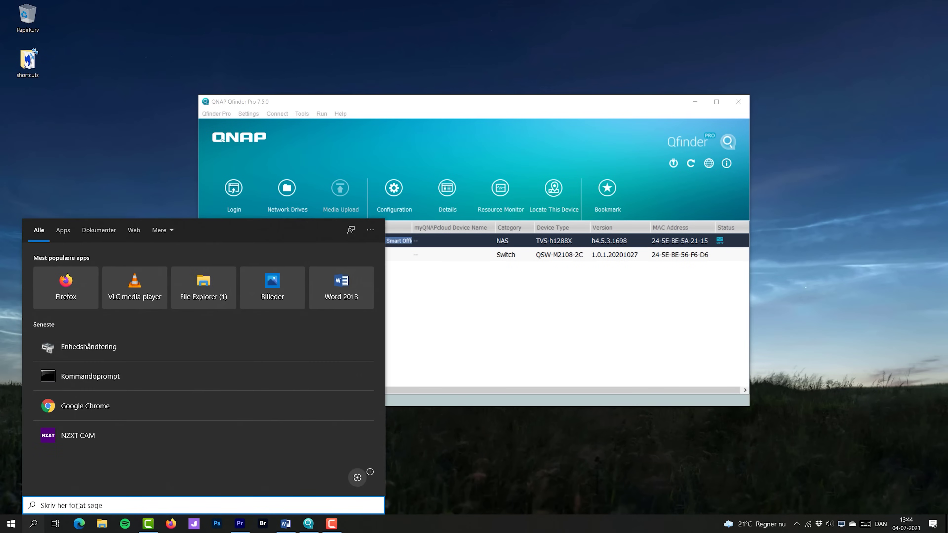
{"action": "type", "text": "enhed"}
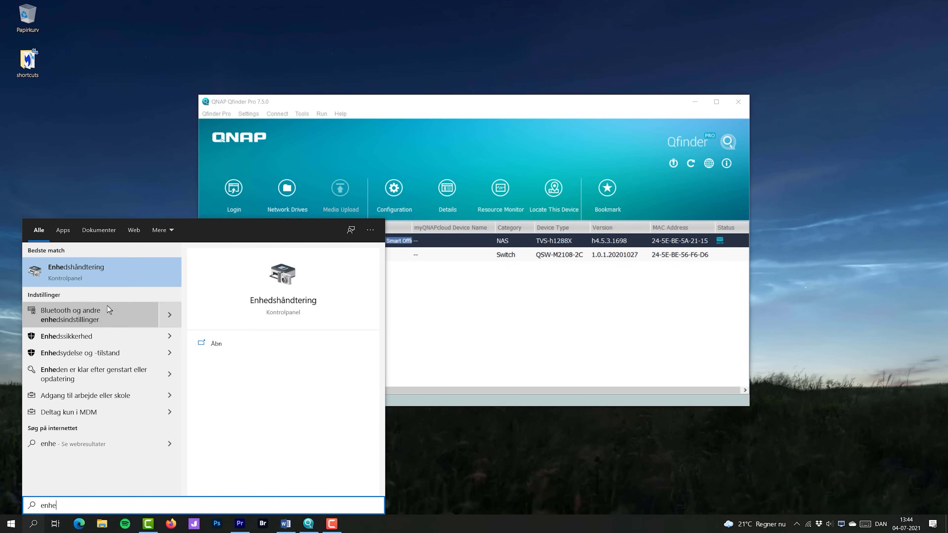
{"action": "left_click", "coordinate": [105, 274]}
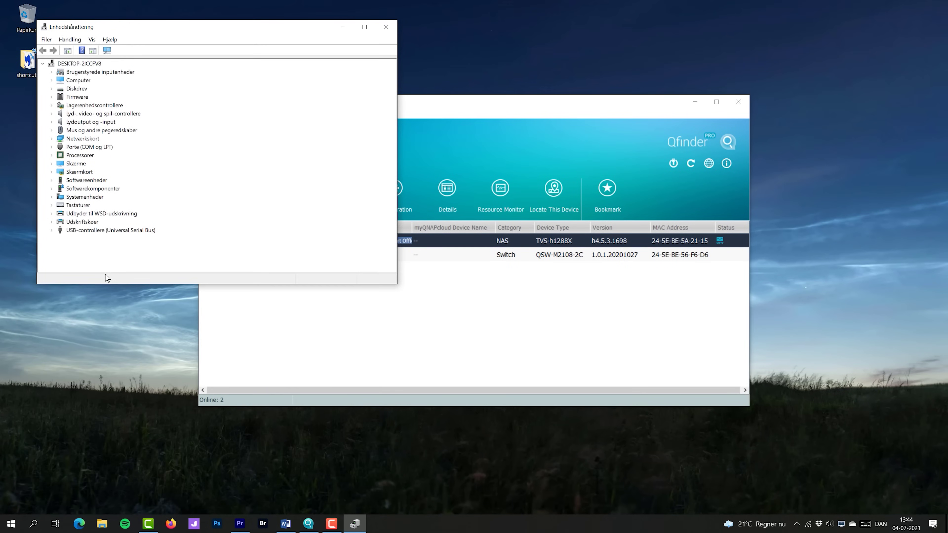
{"action": "key", "text": "n"}
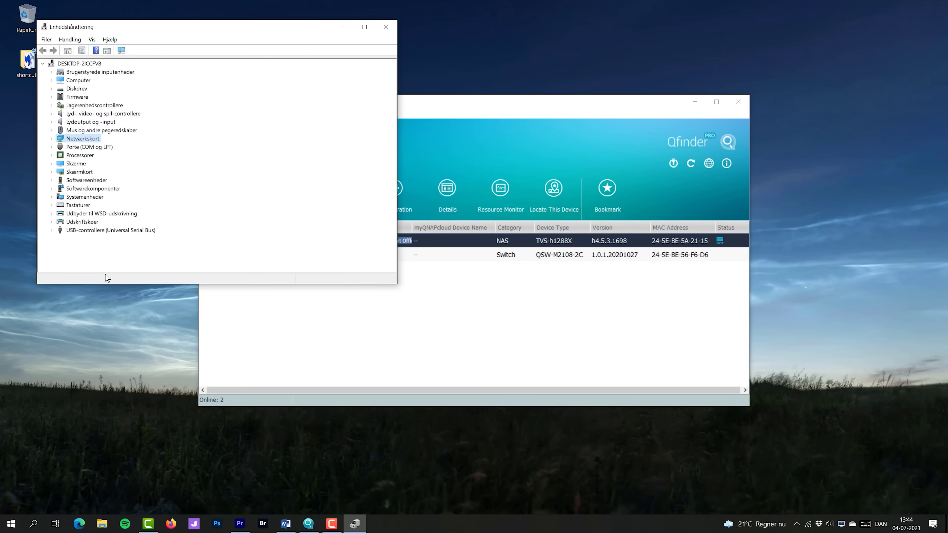
{"action": "key", "text": "Right"}
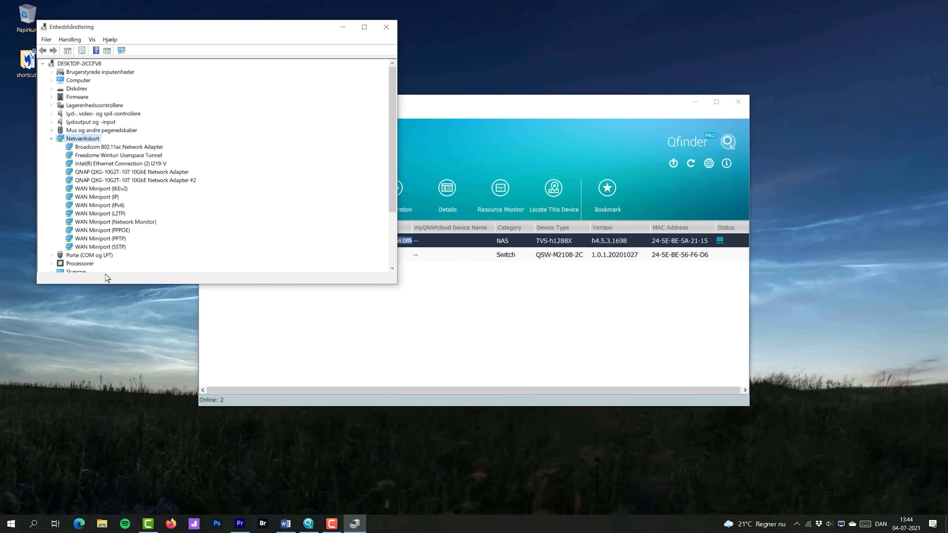
Open the Properties of the QNAP QXG-10G2T-107 10GbE adapter.
{"action": "key", "text": "q"}
{"action": "key", "text": "Down"}
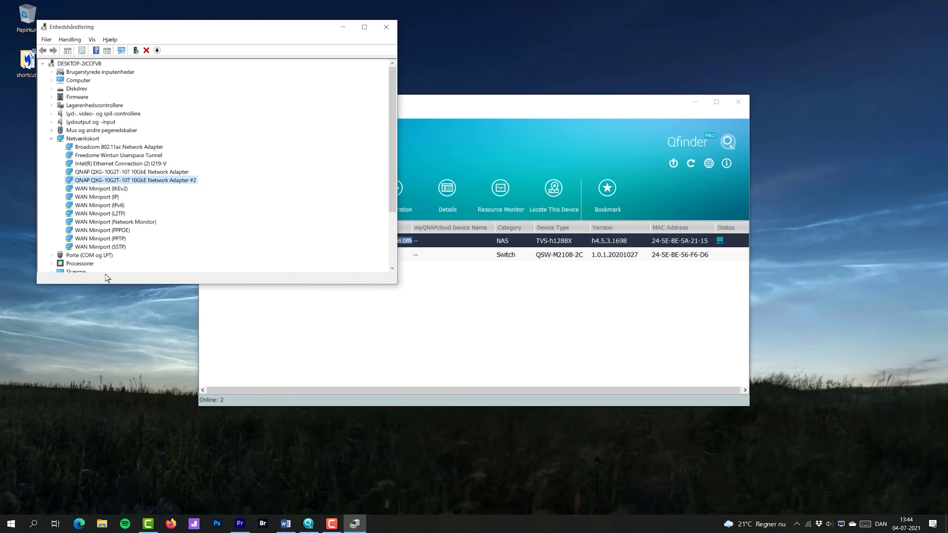
{"action": "key", "text": "Up"}
{"action": "key", "text": "shift+F10"}
{"action": "key", "text": "Down"}
{"action": "key", "text": "Down"}
{"action": "key", "text": "Down"}
{"action": "key", "text": "Down"}
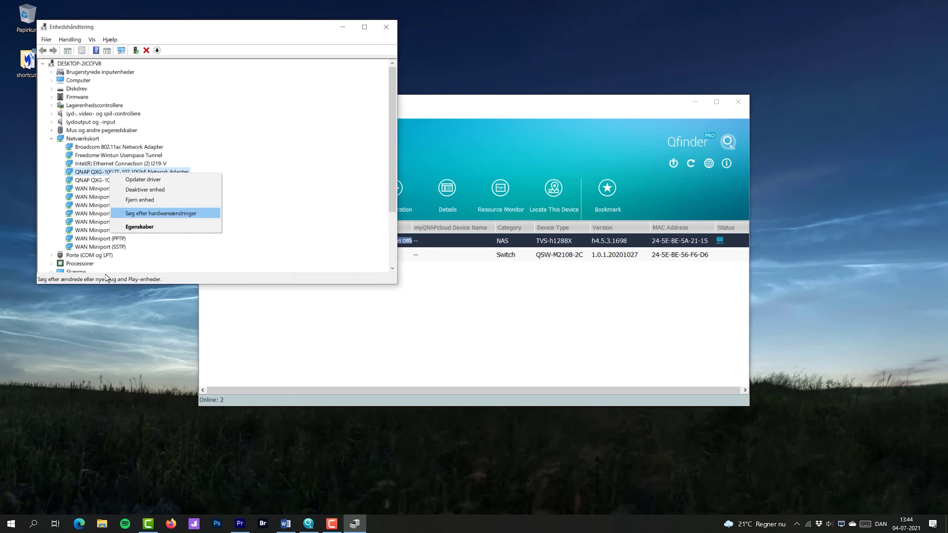
{"action": "key", "text": "Down"}
{"action": "key", "text": "Return"}
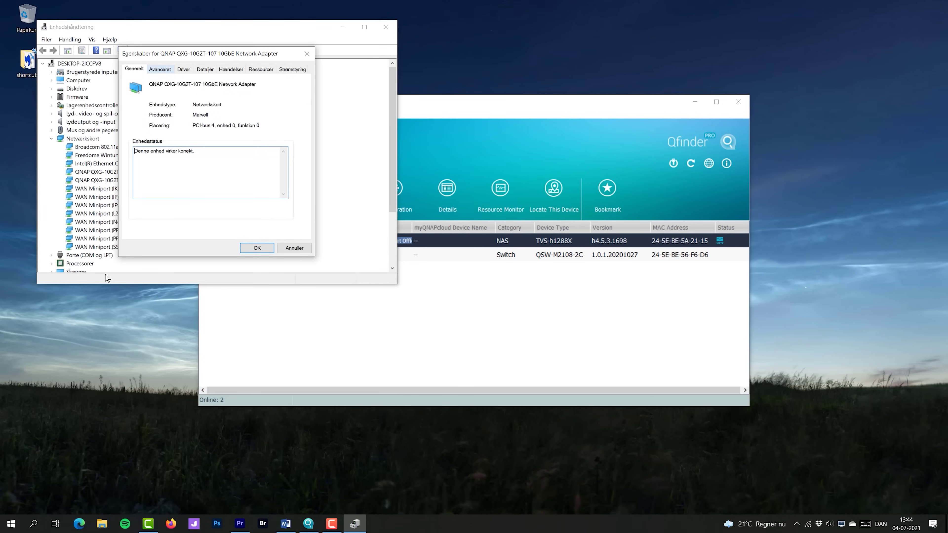
Confirm the adapter's Advanced Jumbo Packet value stays at 9014 Bytes.
{"action": "key", "text": "ctrl+Tab"}
{"action": "key", "text": "j"}
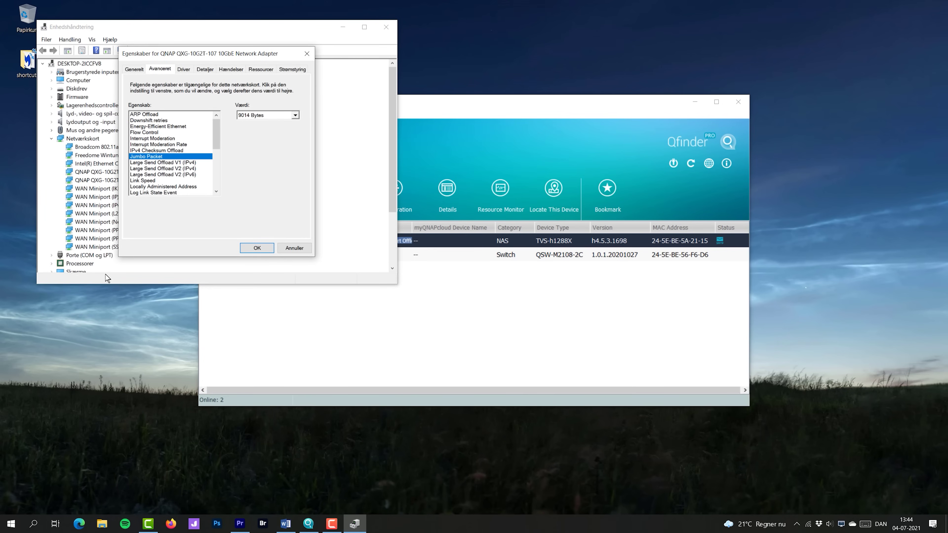
{"action": "key", "text": "Tab"}
{"action": "key", "text": "alt+Down"}
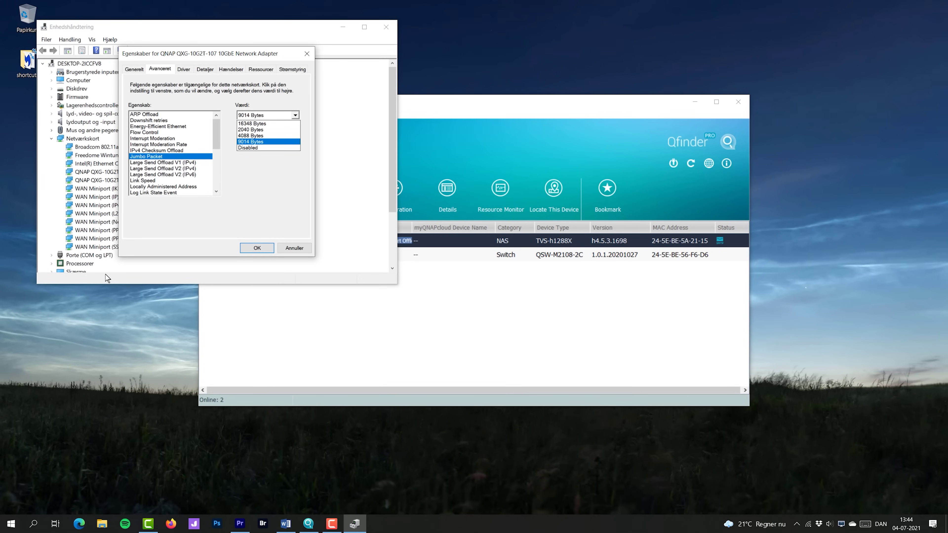
{"action": "key", "text": "Return"}
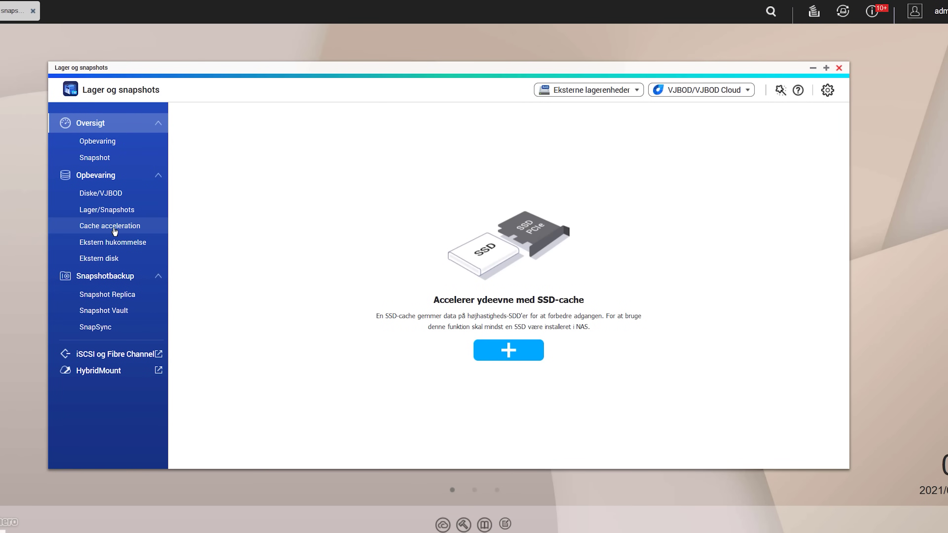
Start a new SSD cache on M.2 SSD 1 with the Læse-cache (read cache) type.
{"action": "left_click", "coordinate": [113, 228]}
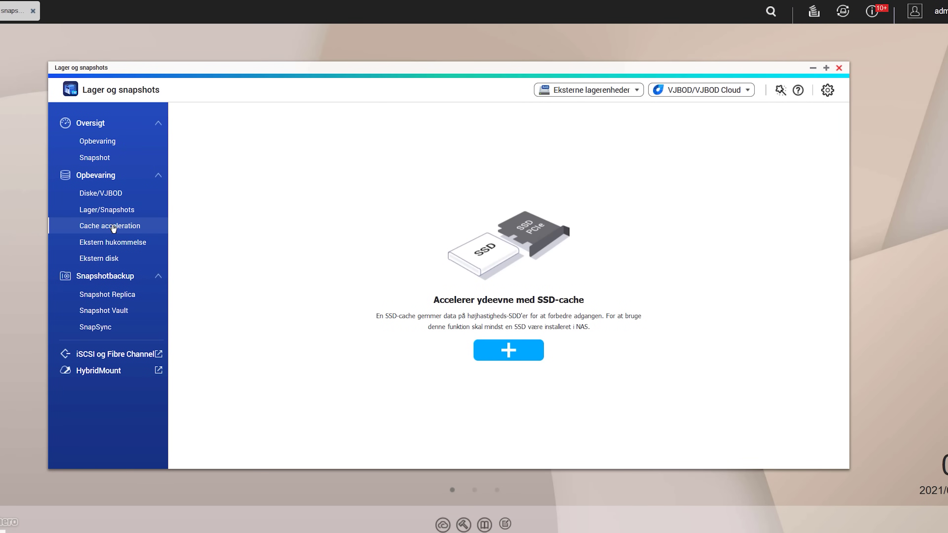
{"action": "left_click", "coordinate": [514, 355]}
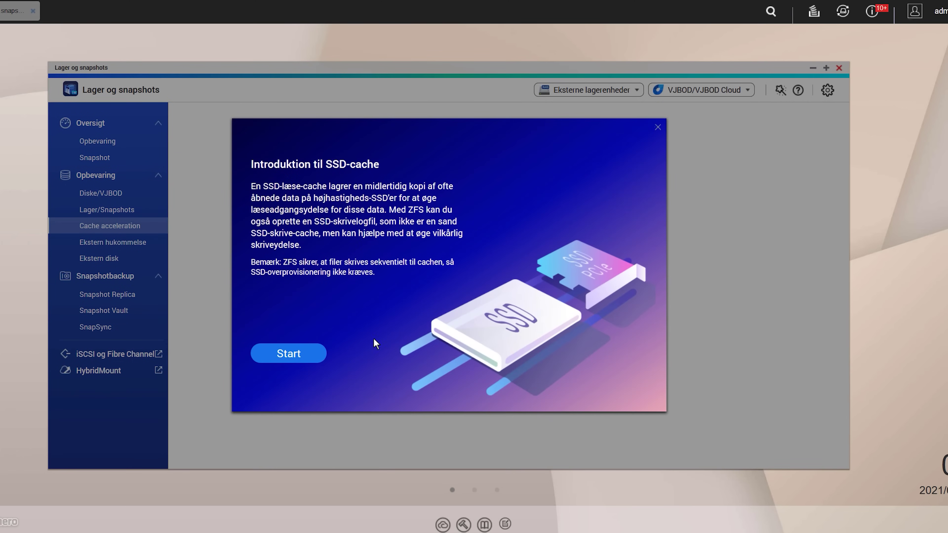
{"action": "left_click", "coordinate": [271, 352]}
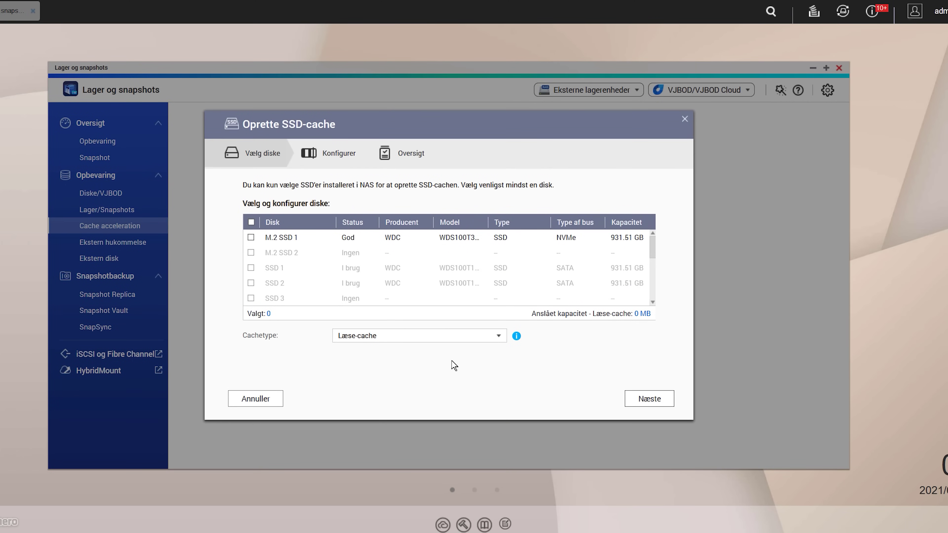
{"action": "left_click", "coordinate": [251, 237]}
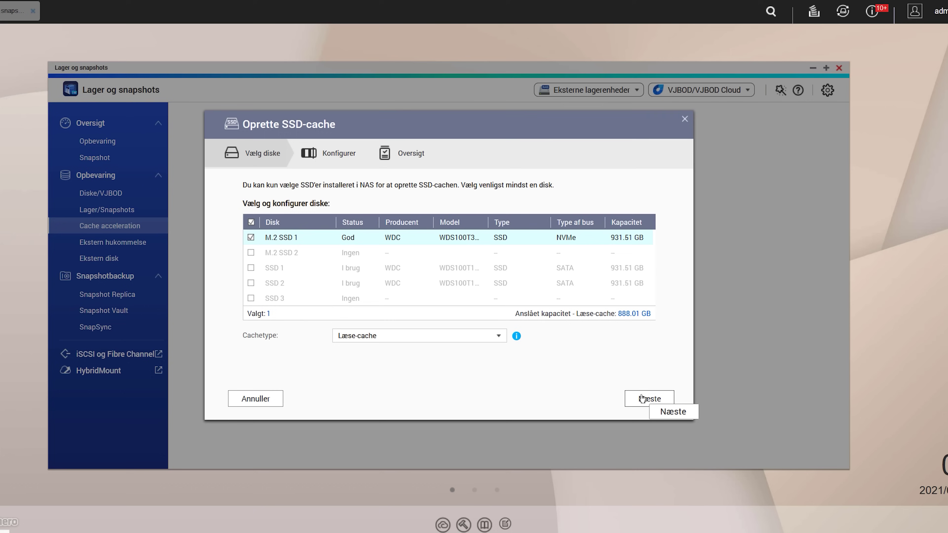
{"action": "left_click", "coordinate": [500, 338]}
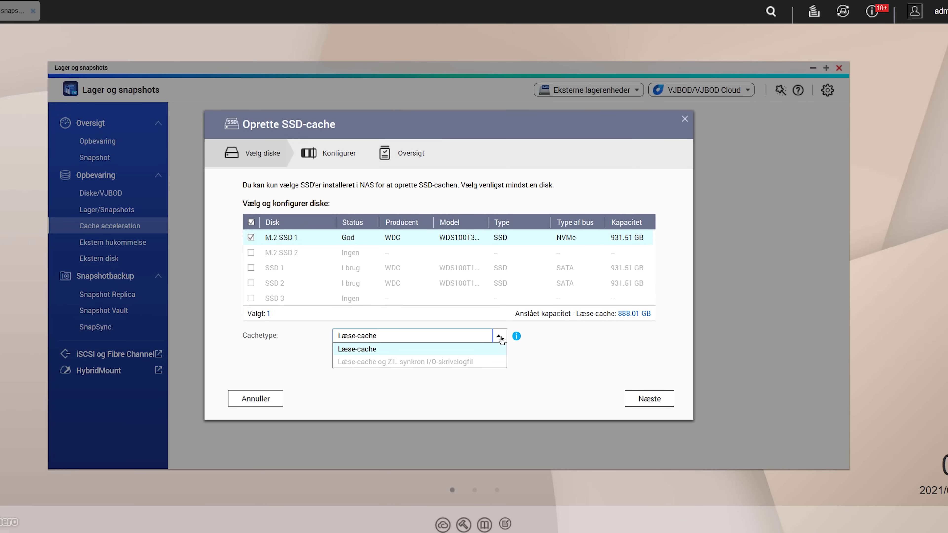
{"action": "left_click", "coordinate": [500, 337]}
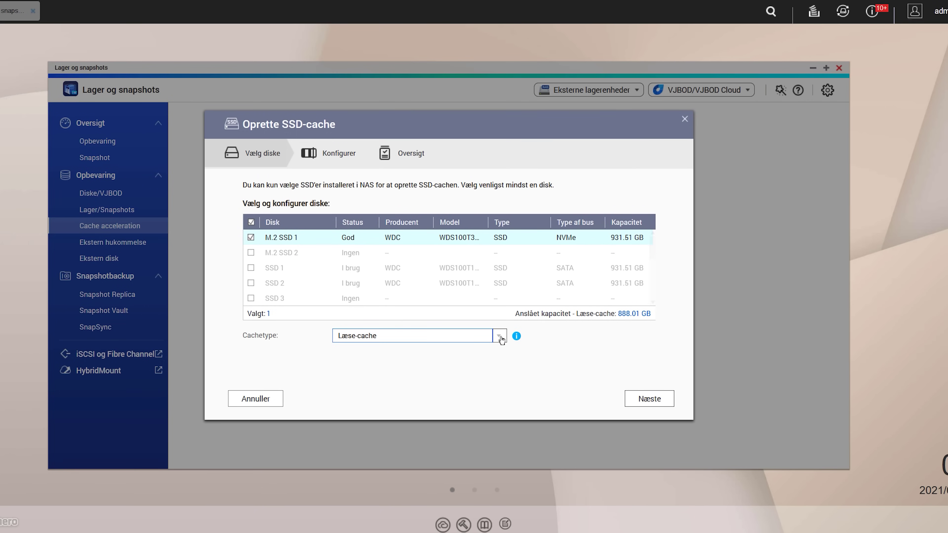
Cache all shared folders in All I/O mode, accept the data-loss warning, and create the 888 GB cache.
{"action": "left_click", "coordinate": [650, 398]}
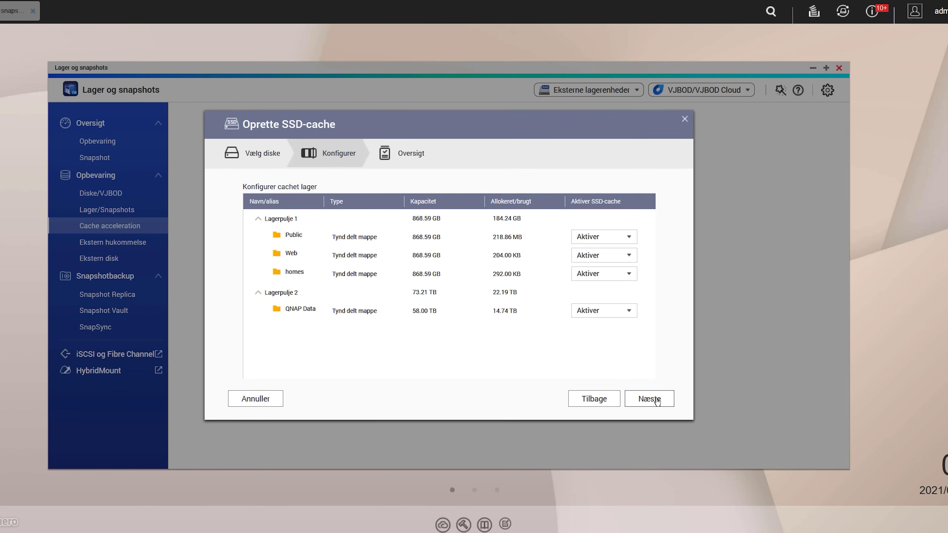
{"action": "left_click", "coordinate": [649, 399]}
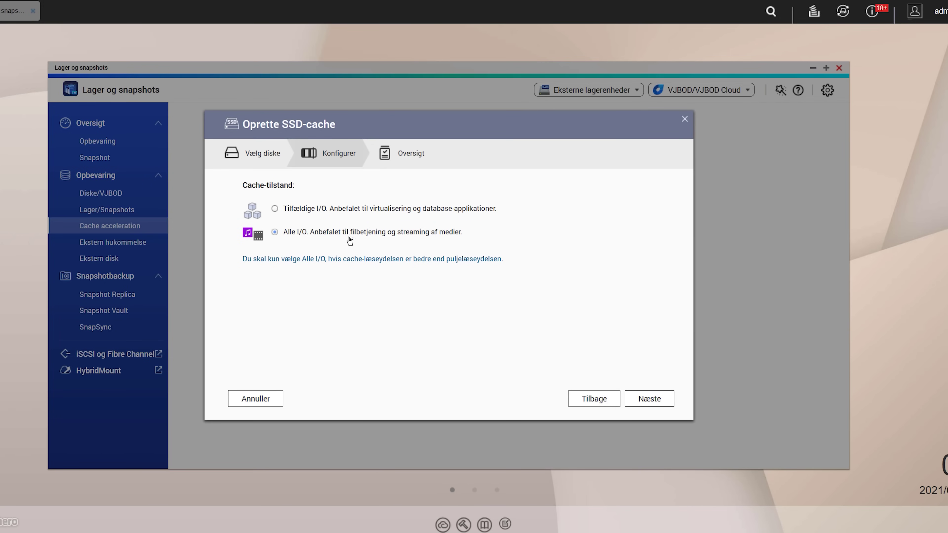
{"action": "left_click", "coordinate": [646, 399]}
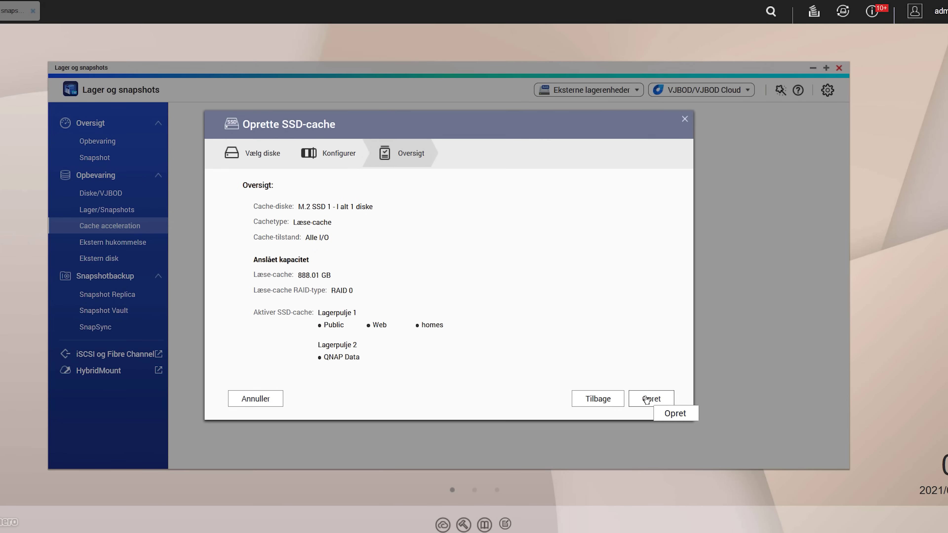
{"action": "left_click", "coordinate": [646, 398]}
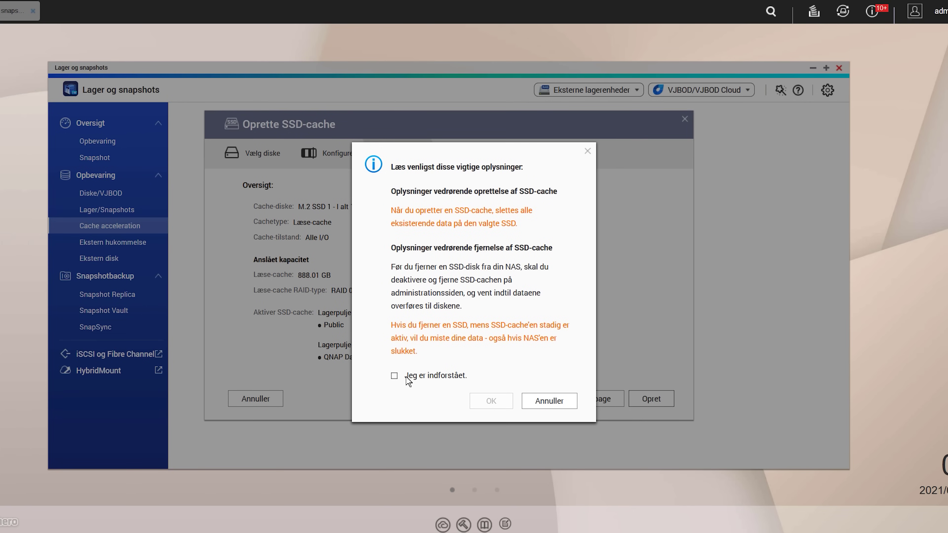
{"action": "left_click", "coordinate": [394, 375]}
{"action": "left_click", "coordinate": [491, 401]}
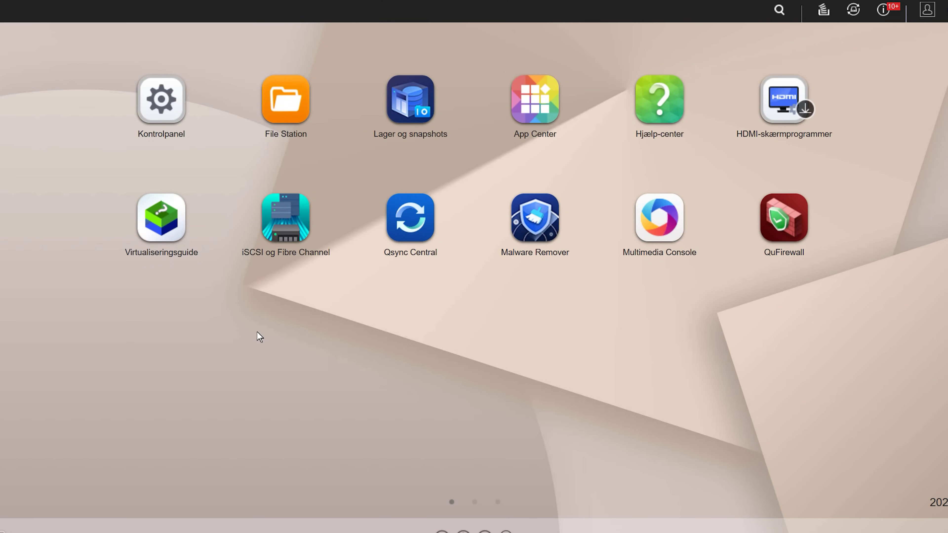
Open Lager og snapshots and expand storage pool Lagerpulje 2 to reveal QNAP Data.
{"action": "left_click", "coordinate": [165, 95]}
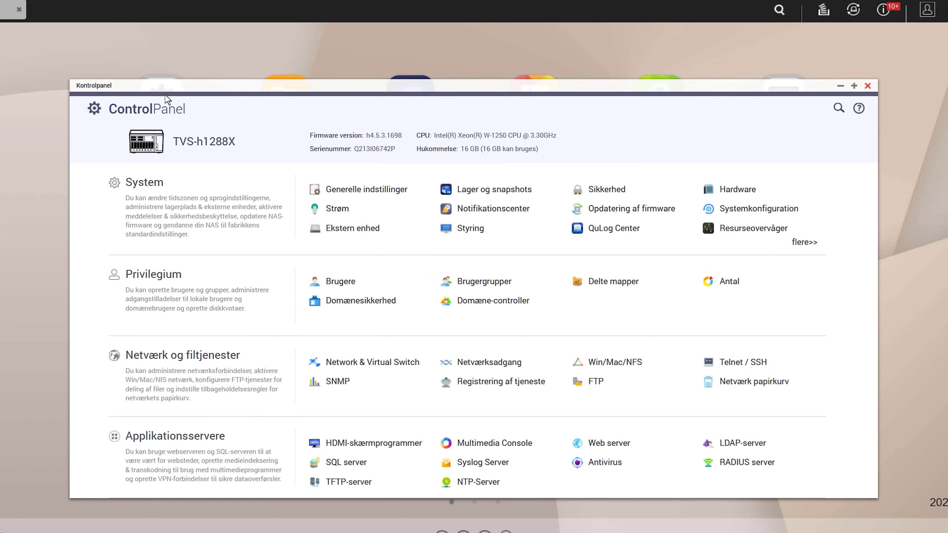
{"action": "left_click", "coordinate": [485, 189]}
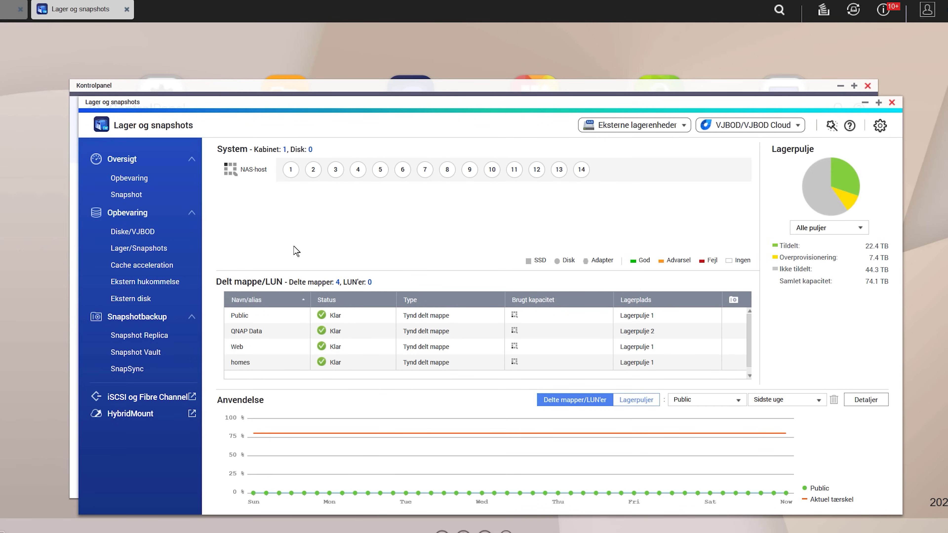
{"action": "left_click", "coordinate": [154, 249]}
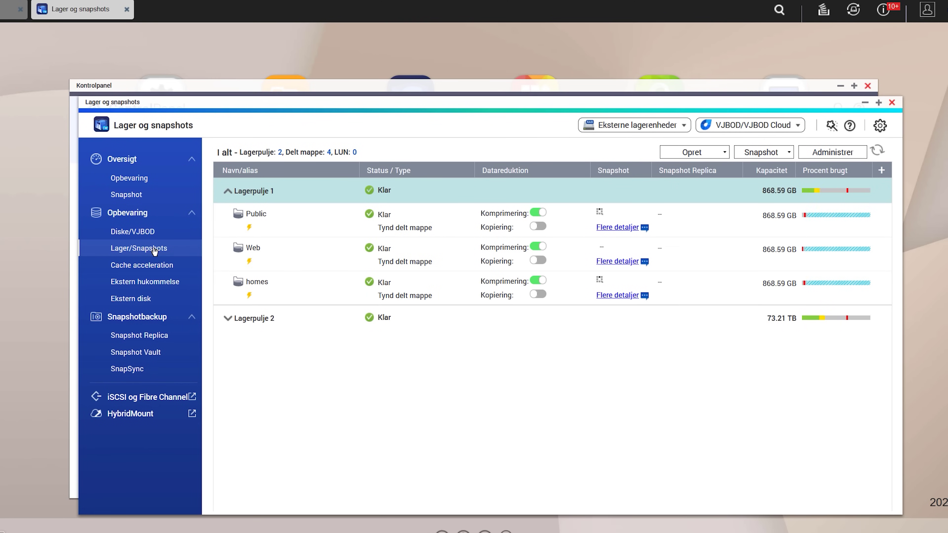
{"action": "left_click", "coordinate": [689, 326]}
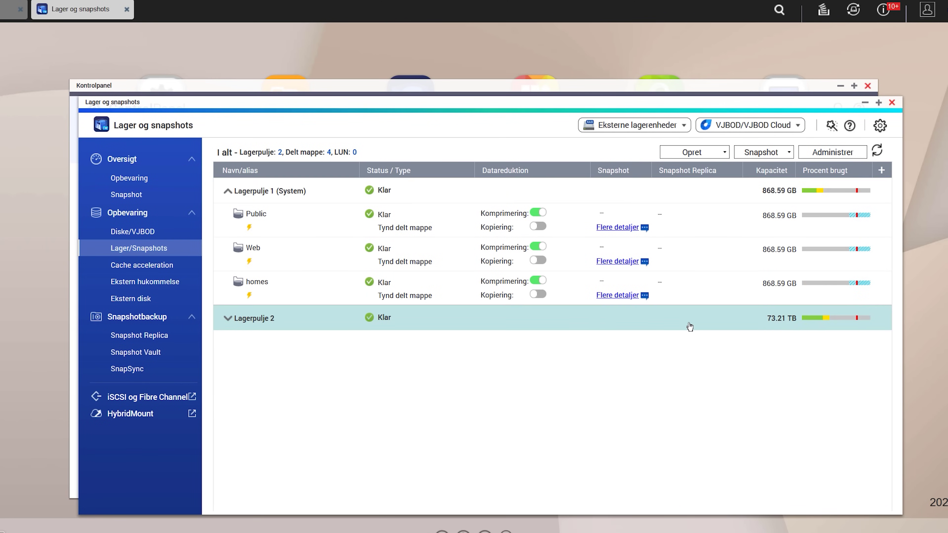
{"action": "left_click", "coordinate": [673, 355]}
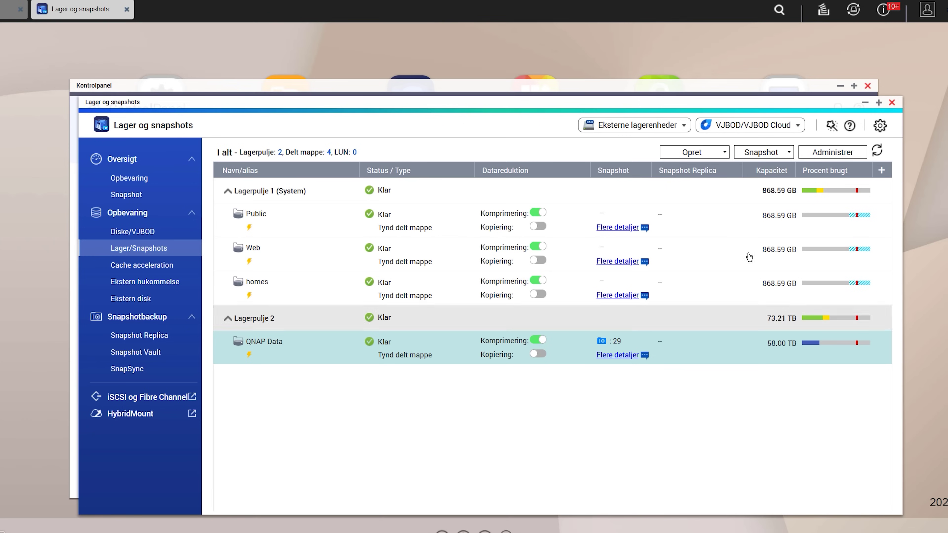
View QNAP Data's Smart Versioning retention: 24 hourly, 7 daily, 2 weekly, 2 monthly.
{"action": "left_click", "coordinate": [784, 154]}
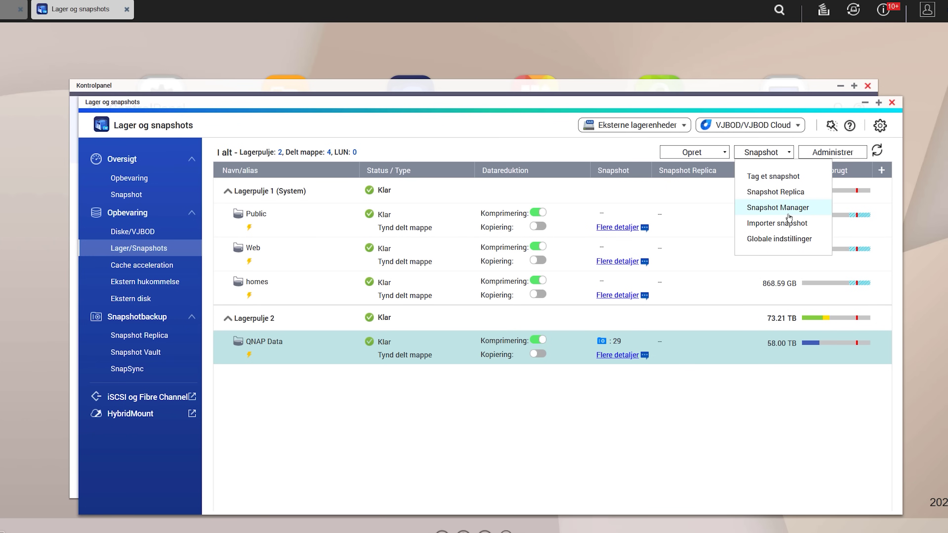
{"action": "left_click", "coordinate": [778, 208]}
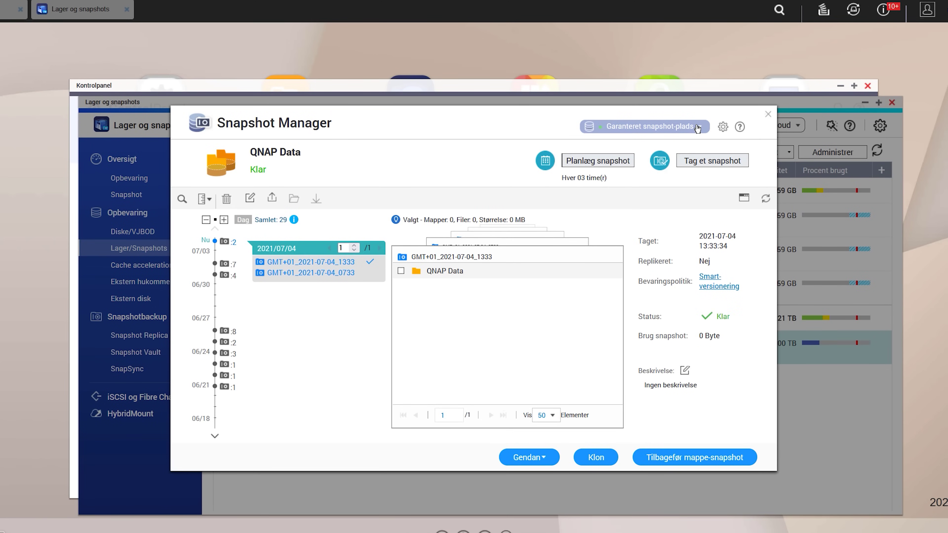
{"action": "left_click", "coordinate": [696, 127]}
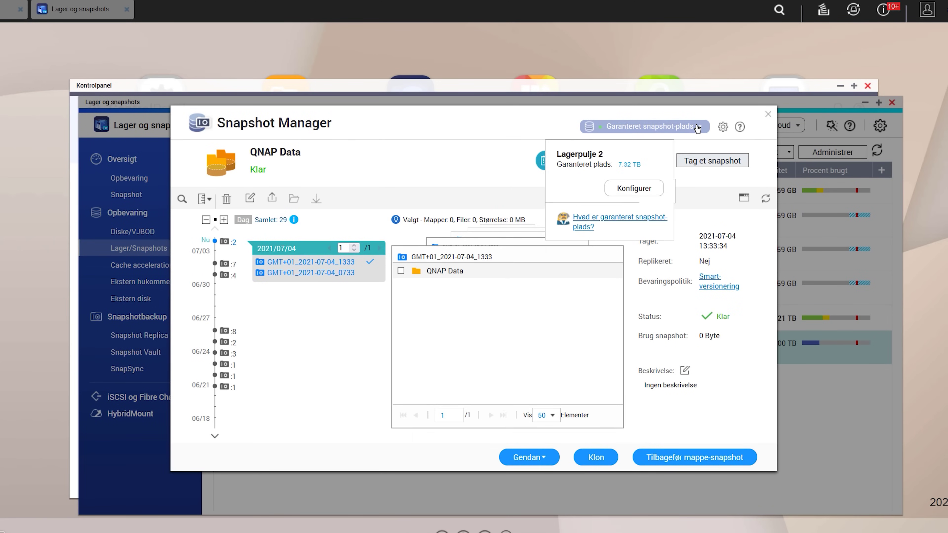
{"action": "left_click", "coordinate": [633, 188]}
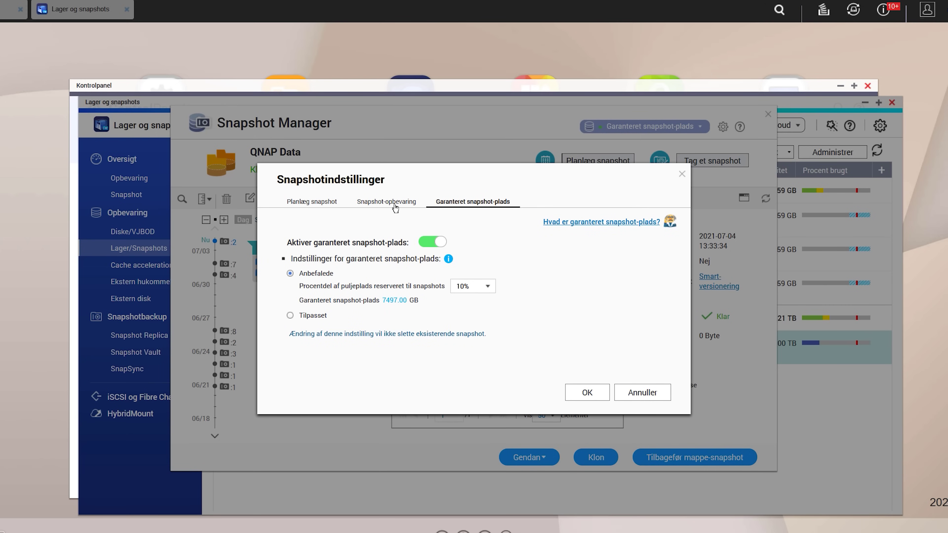
{"action": "left_click", "coordinate": [393, 208]}
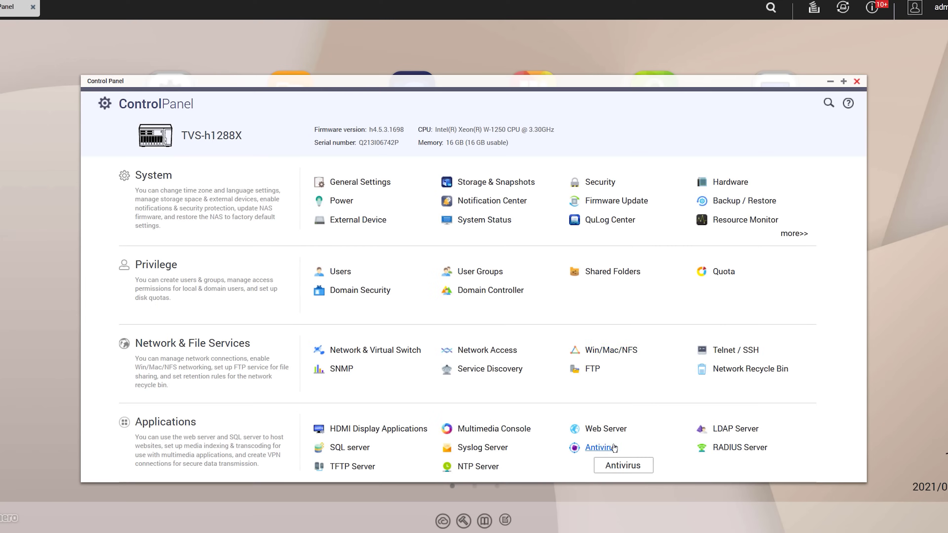
Review the Antivirus scan jobs, reports and quarantine pages, then return to the overview.
{"action": "left_click", "coordinate": [611, 448]}
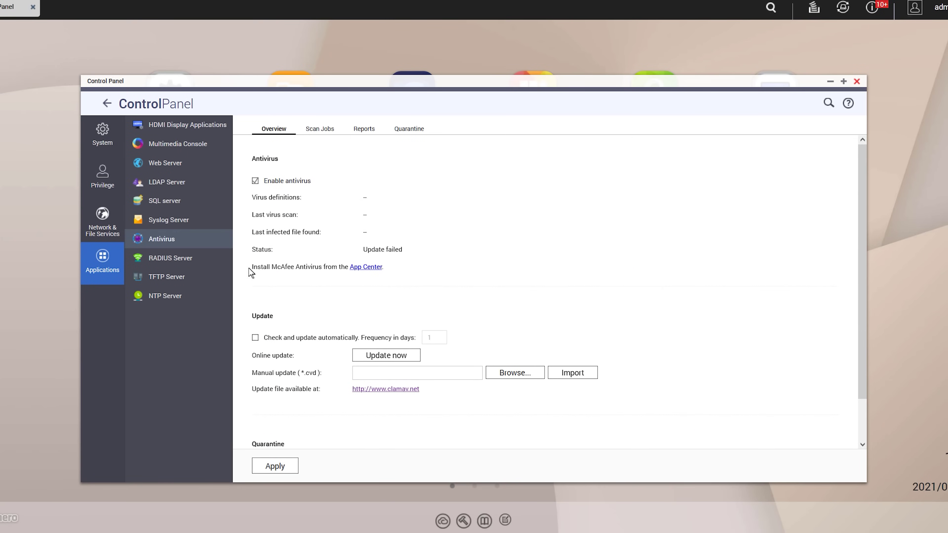
{"action": "left_click", "coordinate": [318, 129]}
{"action": "left_click", "coordinate": [364, 128]}
{"action": "left_click", "coordinate": [409, 128]}
{"action": "left_click", "coordinate": [277, 129]}
Start an online antivirus definition update, apply it, and launch Malware Remover.
{"action": "left_click", "coordinate": [378, 357]}
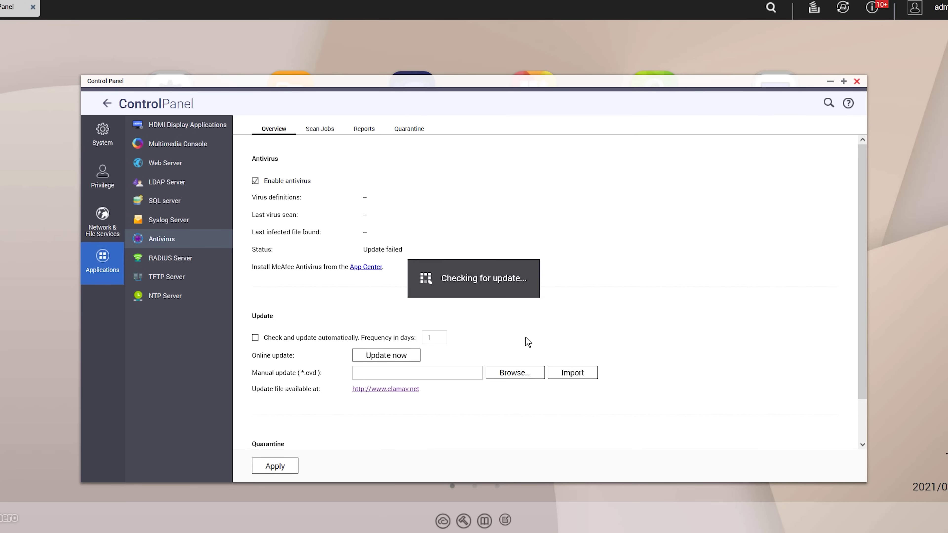
{"action": "left_click", "coordinate": [275, 466]}
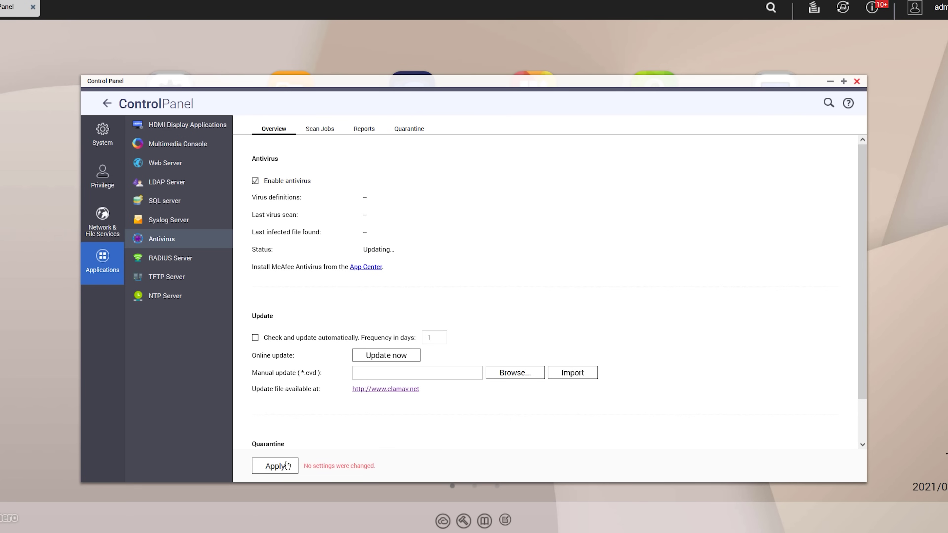
{"action": "left_click", "coordinate": [856, 81]}
{"action": "left_click", "coordinate": [535, 229]}
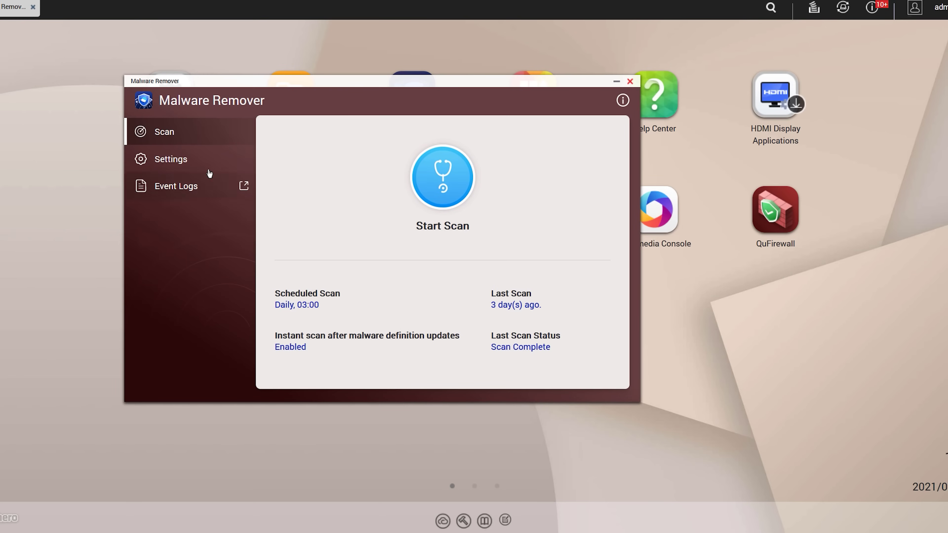
Check Malware Remover's daily 03:00 scheduled scan and auto-update settings, then return to Scan.
{"action": "left_click", "coordinate": [208, 170]}
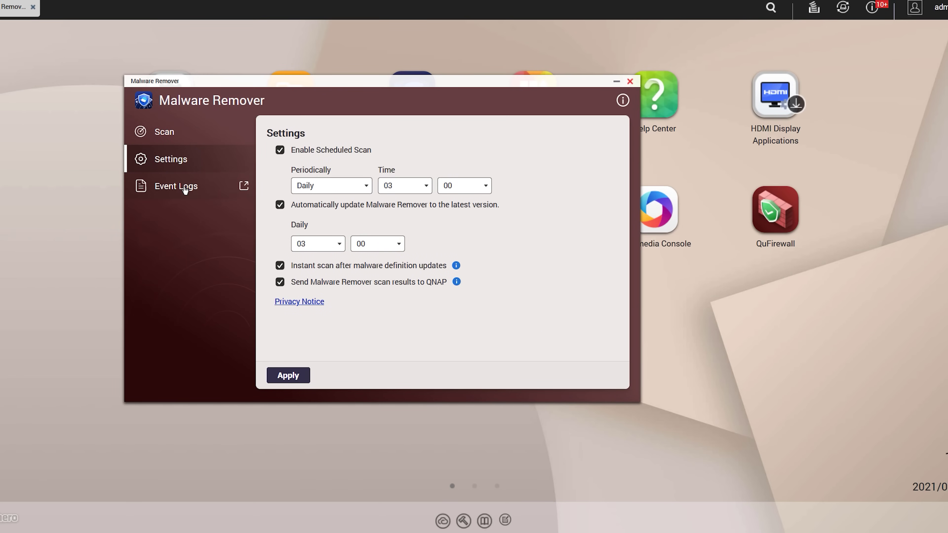
{"action": "left_click", "coordinate": [169, 132]}
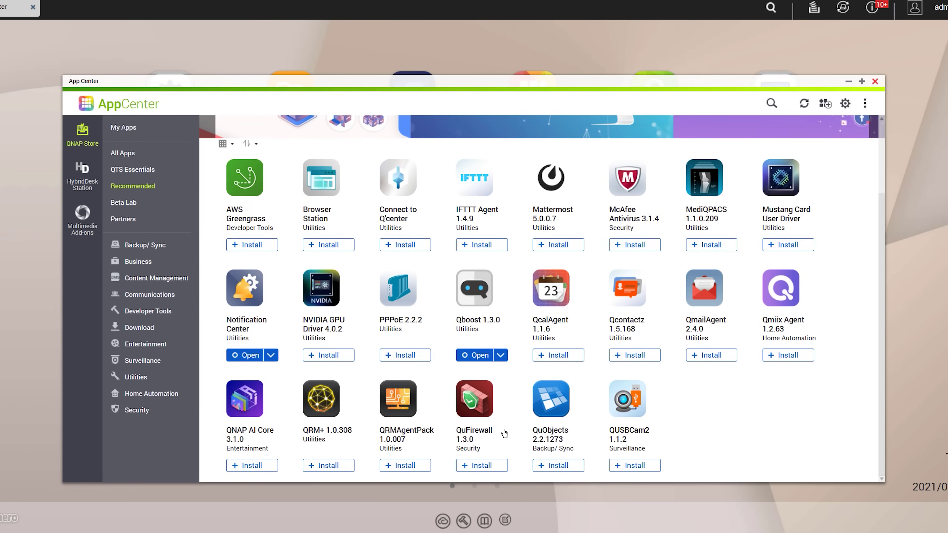
Install QuFirewall 1.3.0 from App Center and confirm the installation.
{"action": "left_click", "coordinate": [481, 466]}
{"action": "left_click", "coordinate": [599, 407]}
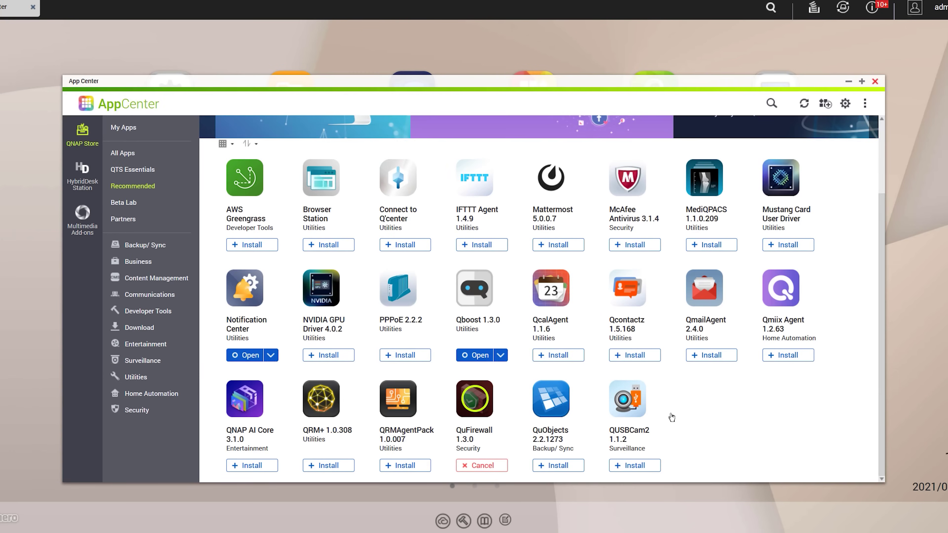
{"action": "left_click", "coordinate": [875, 81]}
Step QuFirewall's Get Started wizard through the profile and GeoIP region pages.
{"action": "left_click", "coordinate": [779, 222]}
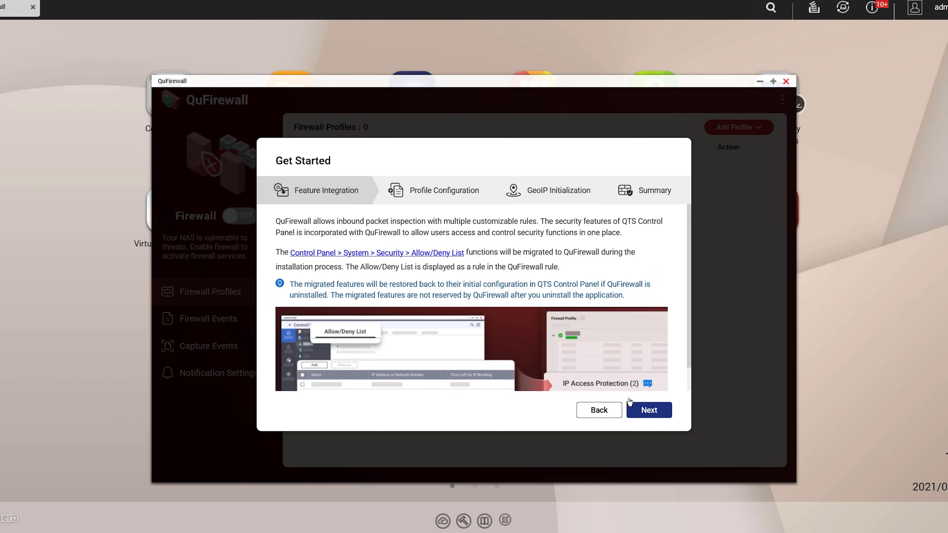
{"action": "left_click", "coordinate": [649, 410]}
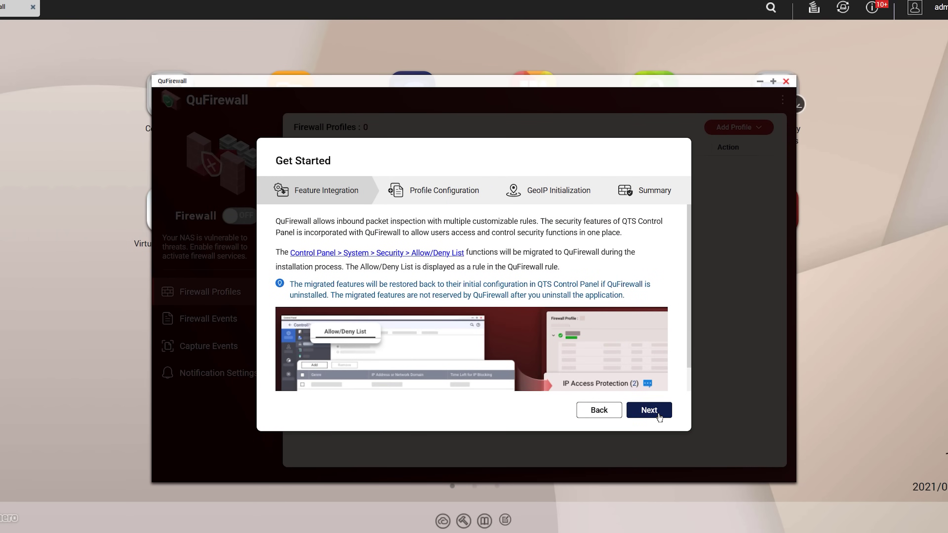
{"action": "left_click", "coordinate": [650, 410]}
{"action": "left_click", "coordinate": [648, 412]}
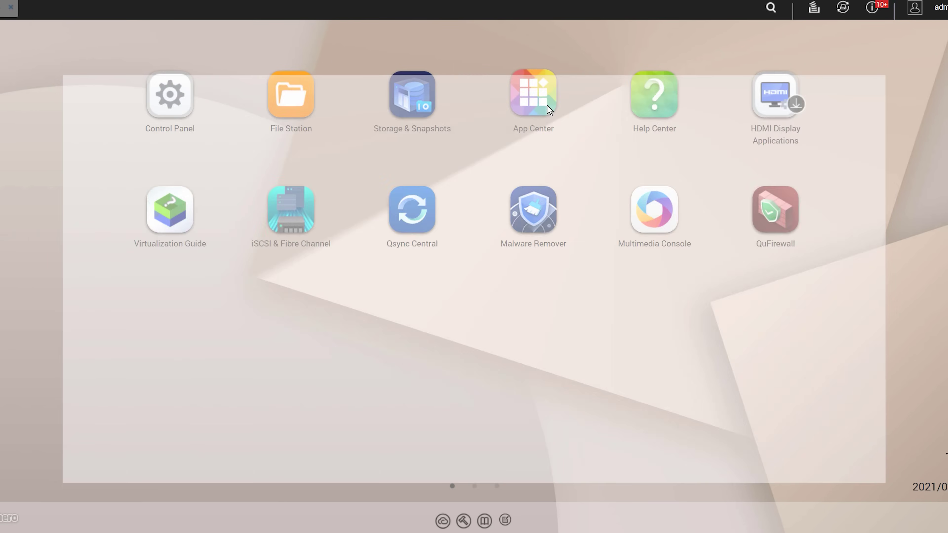
{"action": "left_click", "coordinate": [547, 103]}
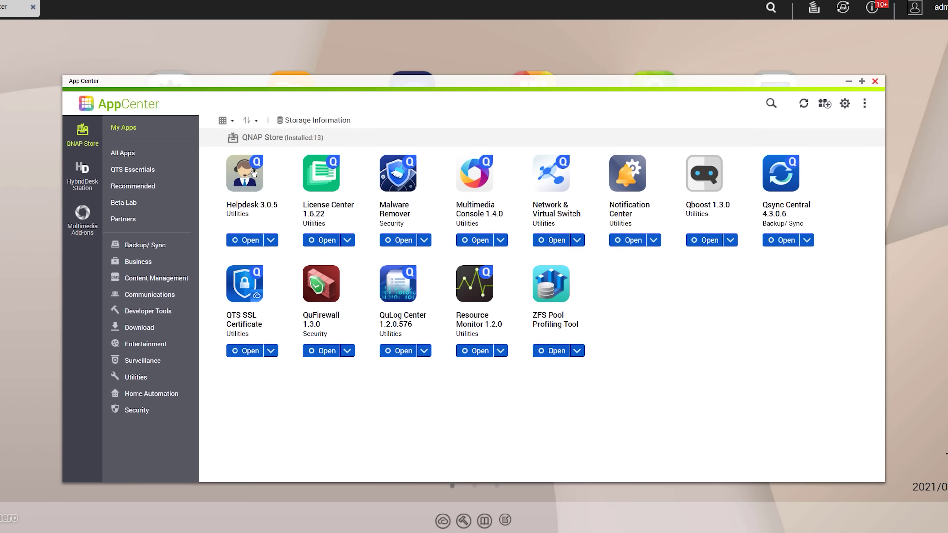
Set App Center updates to install required updates automatically, checking Every day.
{"action": "left_click", "coordinate": [142, 157]}
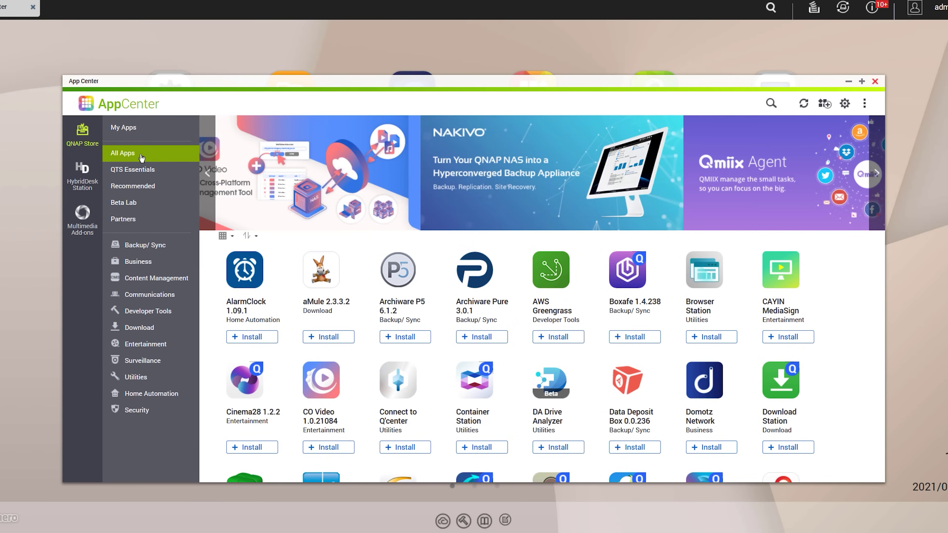
{"action": "left_click", "coordinate": [123, 128]}
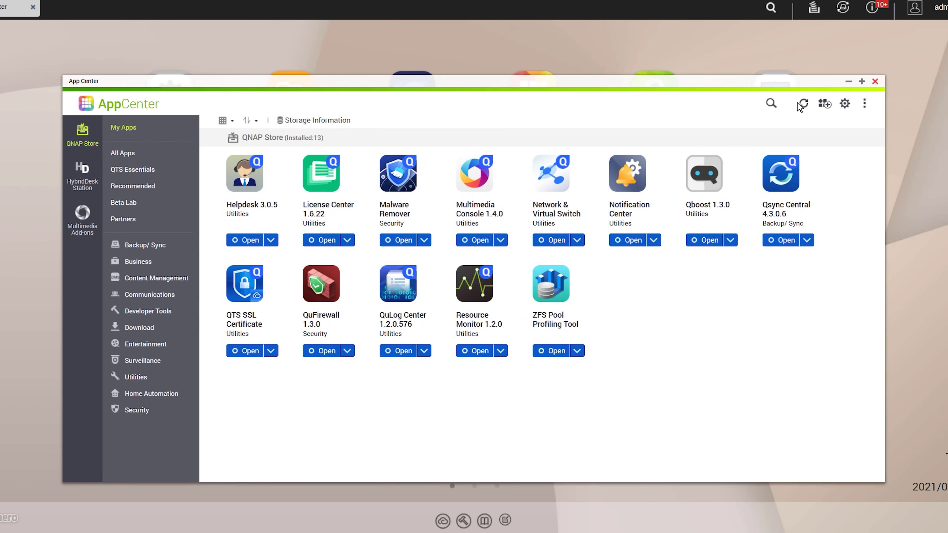
{"action": "left_click", "coordinate": [844, 103]}
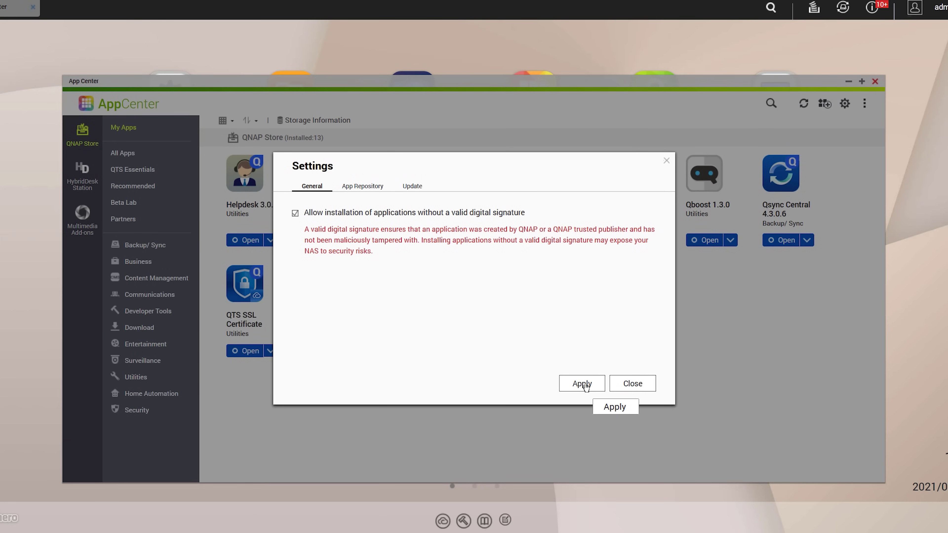
{"action": "left_click", "coordinate": [583, 384]}
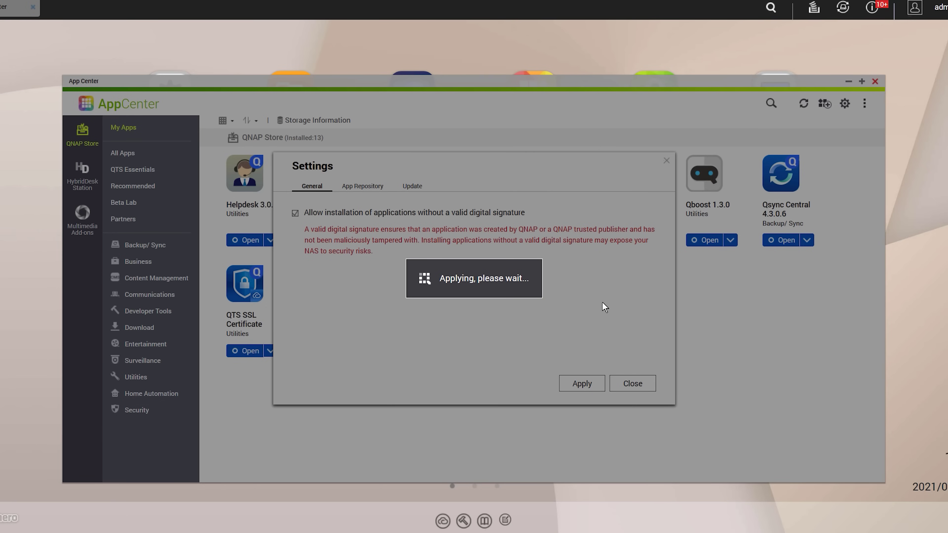
{"action": "left_click", "coordinate": [416, 186]}
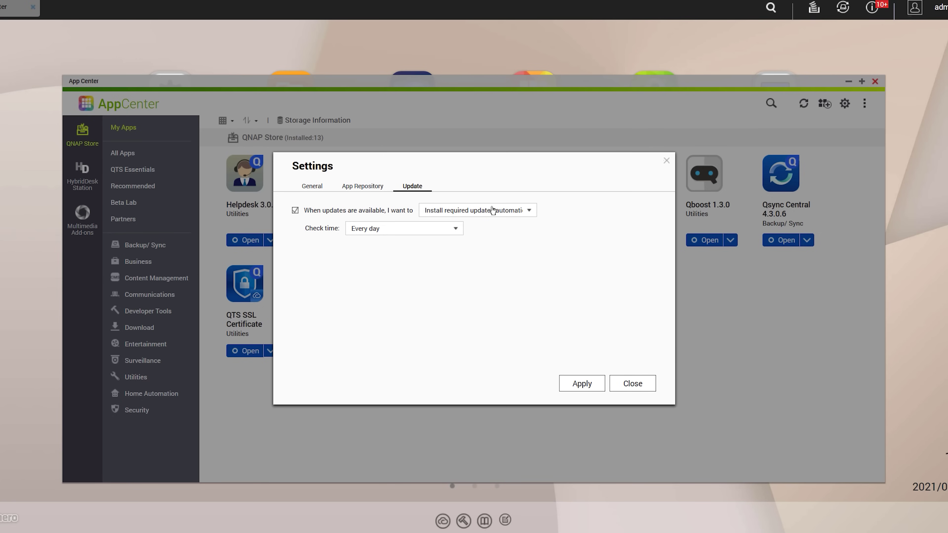
{"action": "left_click", "coordinate": [579, 383]}
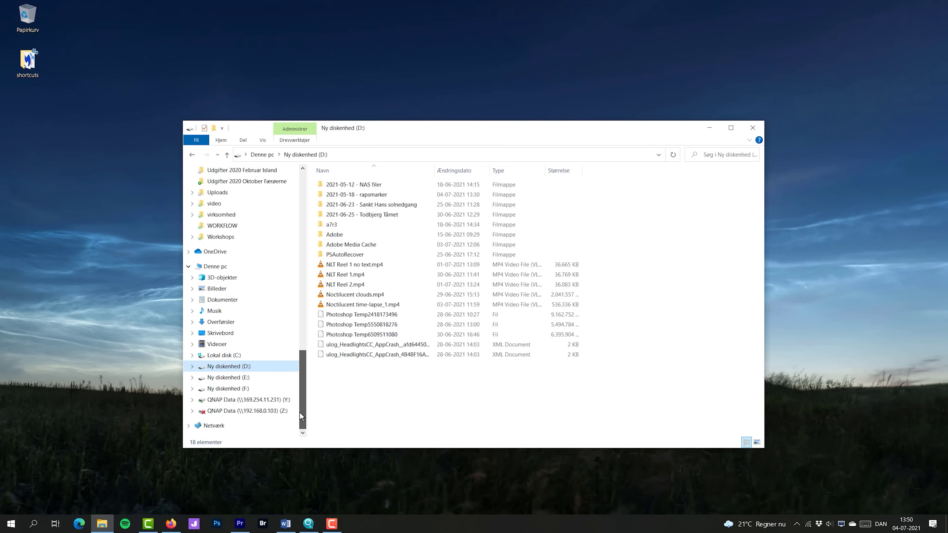
Start Tilknyt netværksdrev from Netværk in File Explorer, keeping drive letter X:.
{"action": "left_click", "coordinate": [217, 427]}
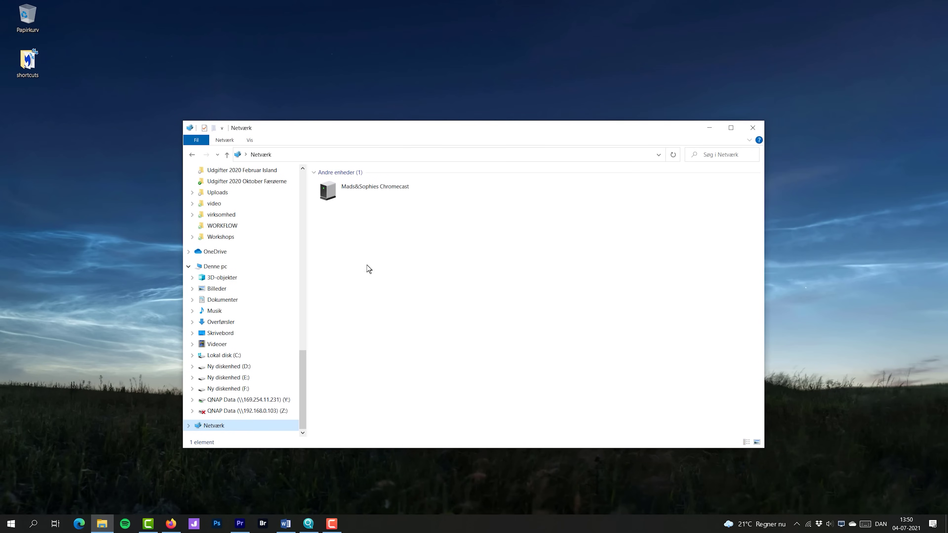
{"action": "right_click", "coordinate": [223, 427]}
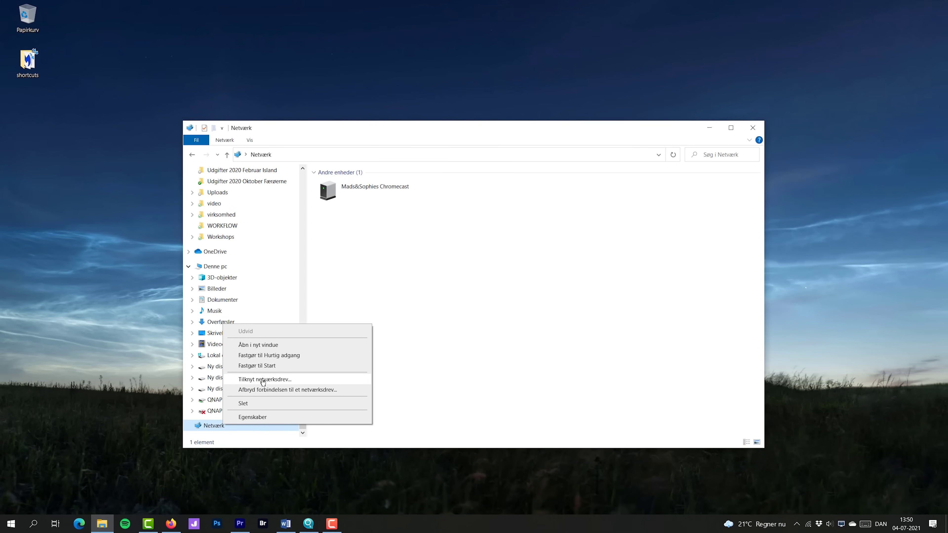
{"action": "left_click", "coordinate": [282, 380]}
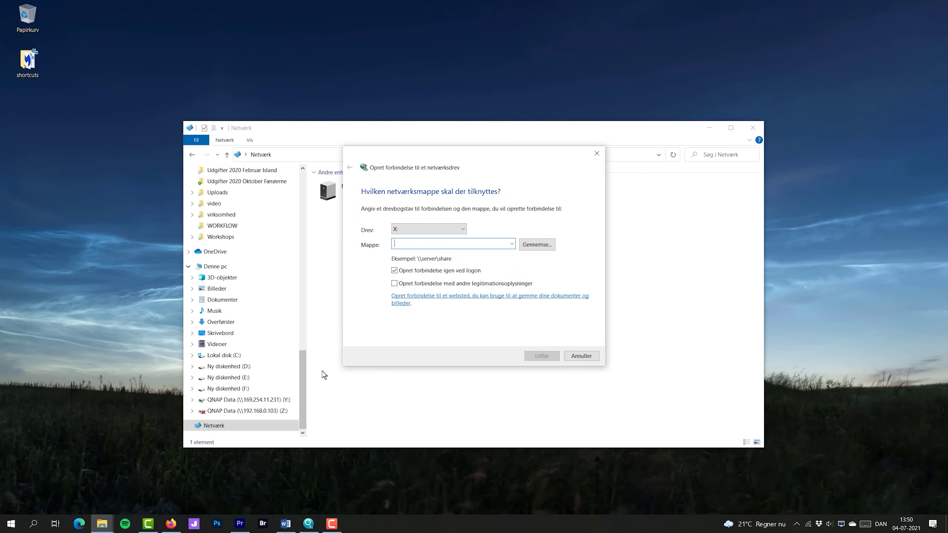
{"action": "left_click_drag", "start_coordinate": [458, 156], "coordinate": [527, 154]}
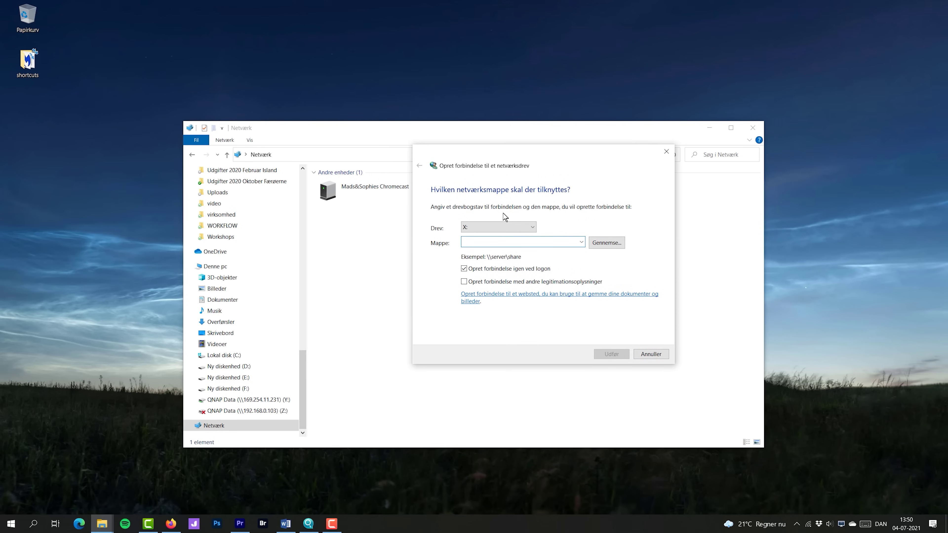
{"action": "left_click", "coordinate": [499, 229]}
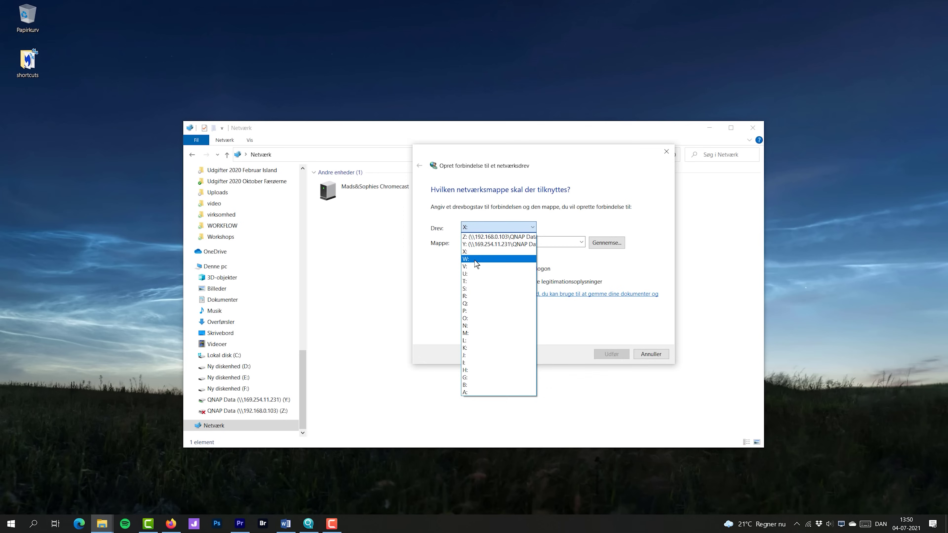
{"action": "left_click", "coordinate": [480, 244]}
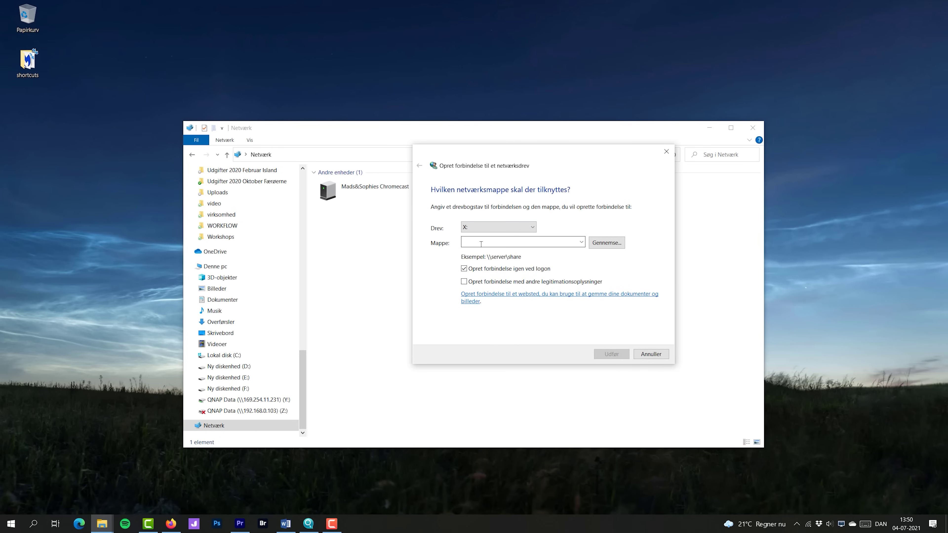
{"action": "left_click", "coordinate": [308, 524]}
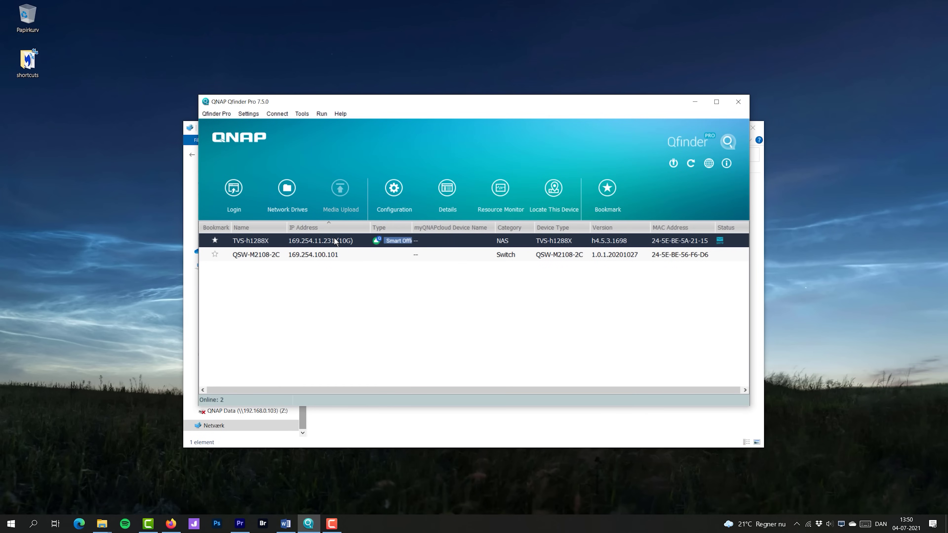
Map drive X: to \\169.254.11.231\QNAP Data by browsing to the QNAP Data share.
{"action": "left_click_drag", "start_coordinate": [407, 106], "coordinate": [233, 149]}
{"action": "left_click_drag", "start_coordinate": [600, 157], "coordinate": [630, 168]}
{"action": "type", "text": "\\\\169.254.11.231"}
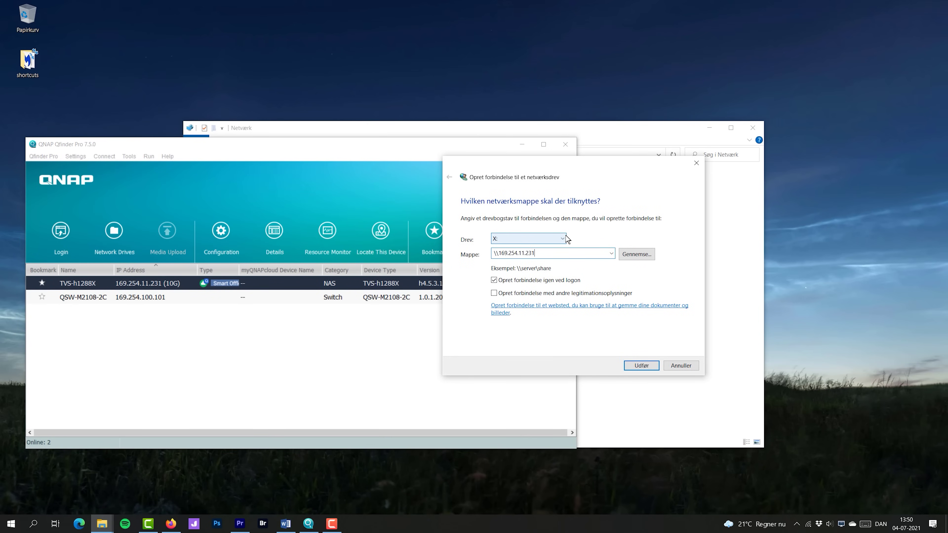
{"action": "left_click", "coordinate": [637, 254]}
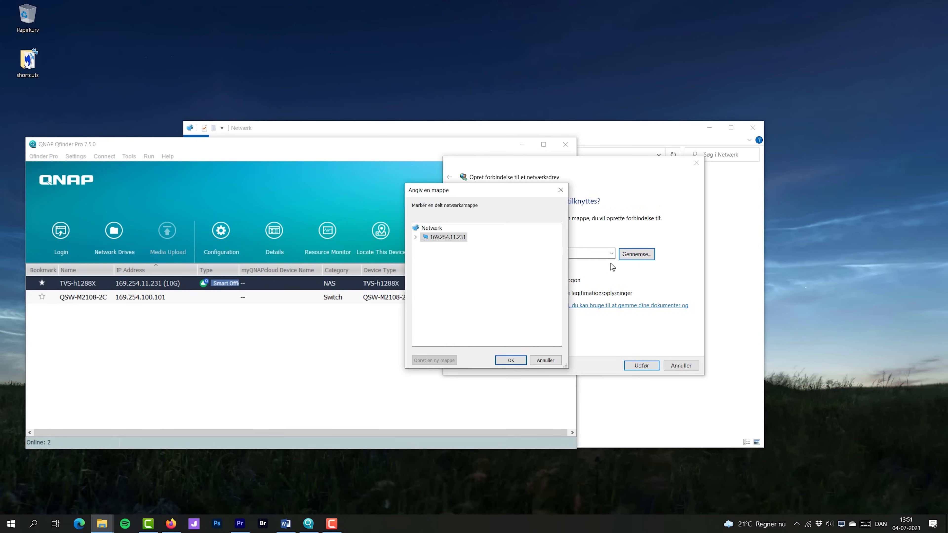
{"action": "left_click", "coordinate": [416, 238]}
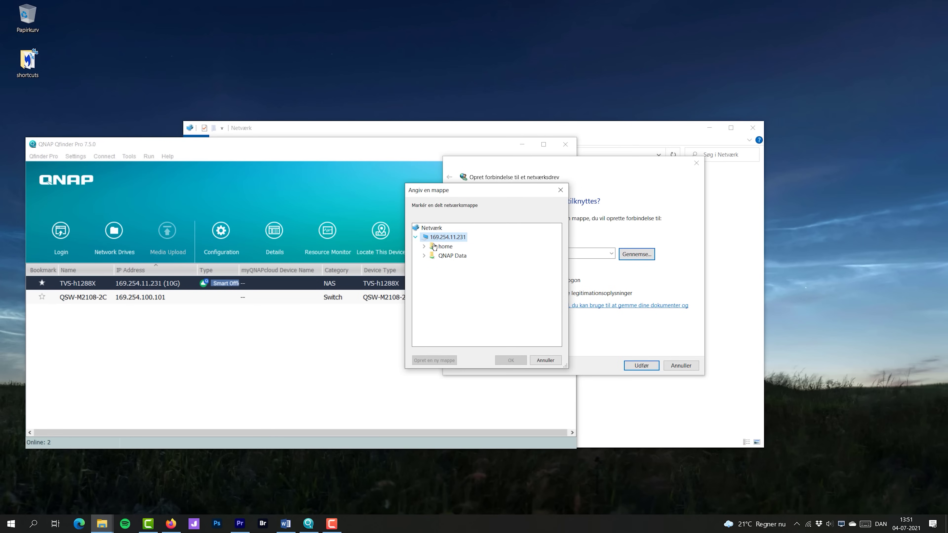
{"action": "double_click", "coordinate": [442, 256]}
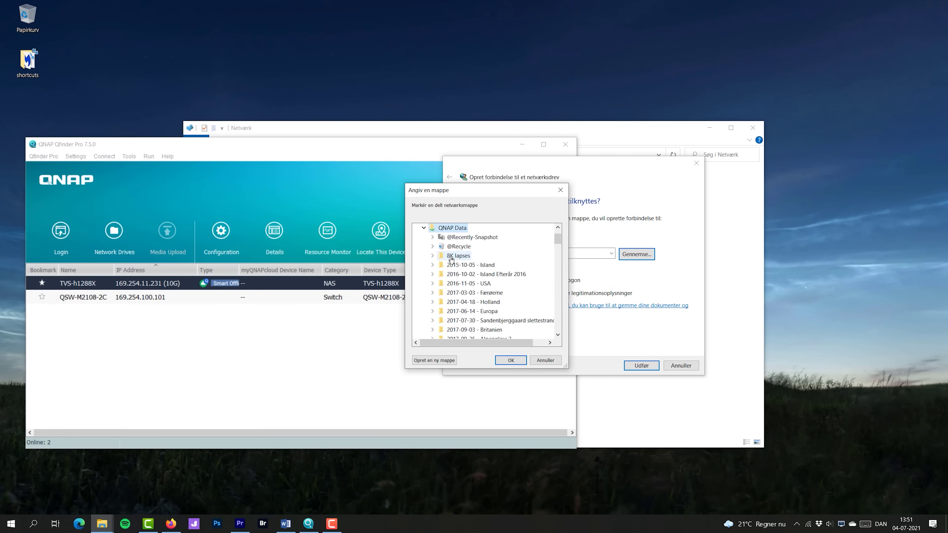
{"action": "left_click", "coordinate": [511, 360]}
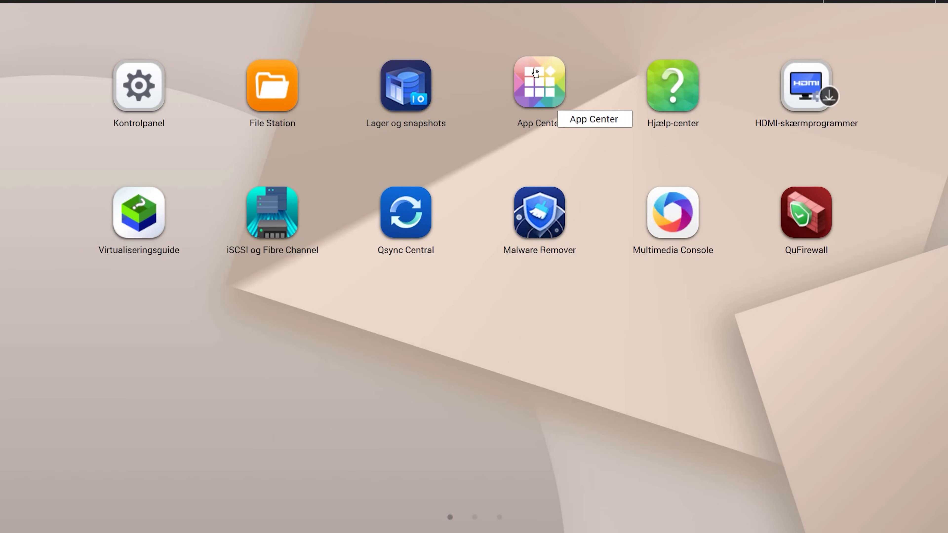
Launch App Center from the QuTS hero desktop to review the 13 installed apps.
{"action": "left_click", "coordinate": [540, 77]}
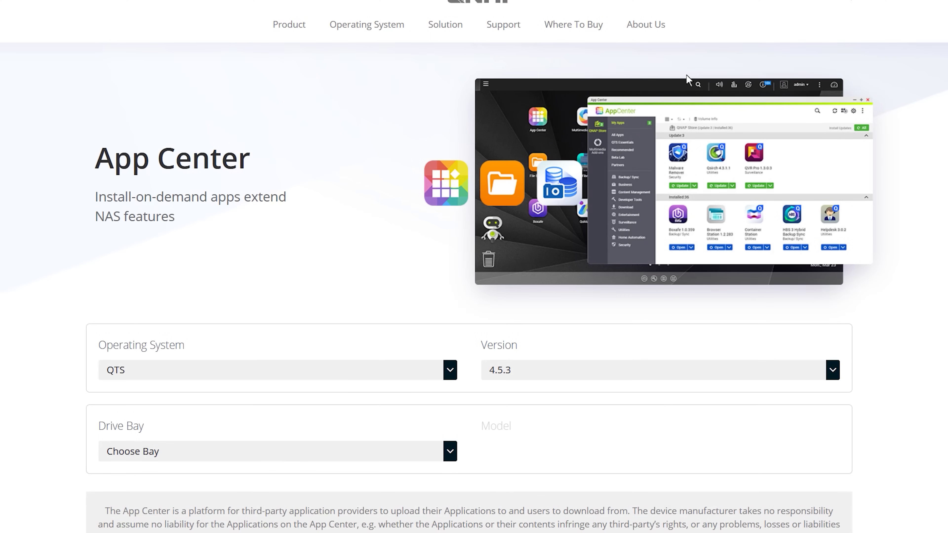
{"action": "scroll", "coordinate": [473, 266], "scroll_direction": "down", "scroll_amount": 10}
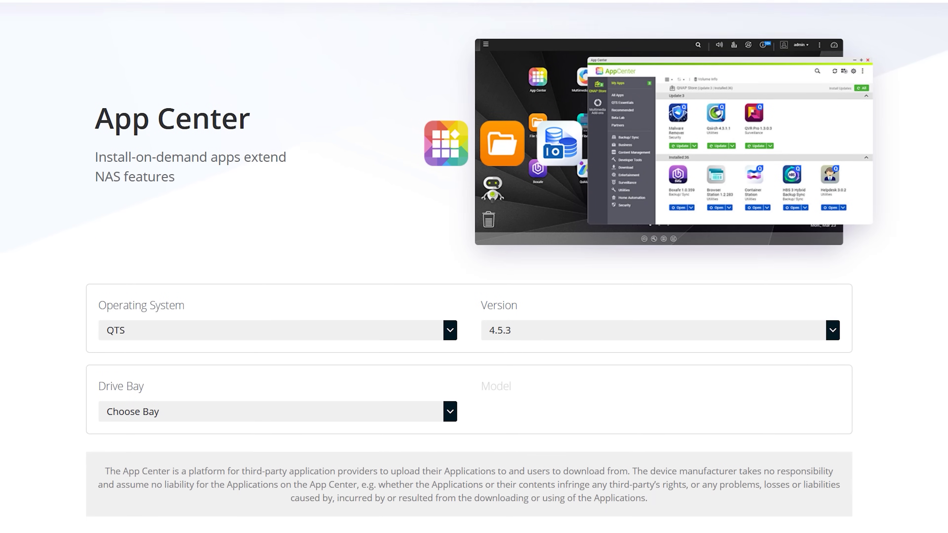
{"action": "scroll", "coordinate": [474, 267], "scroll_direction": "down", "scroll_amount": 10}
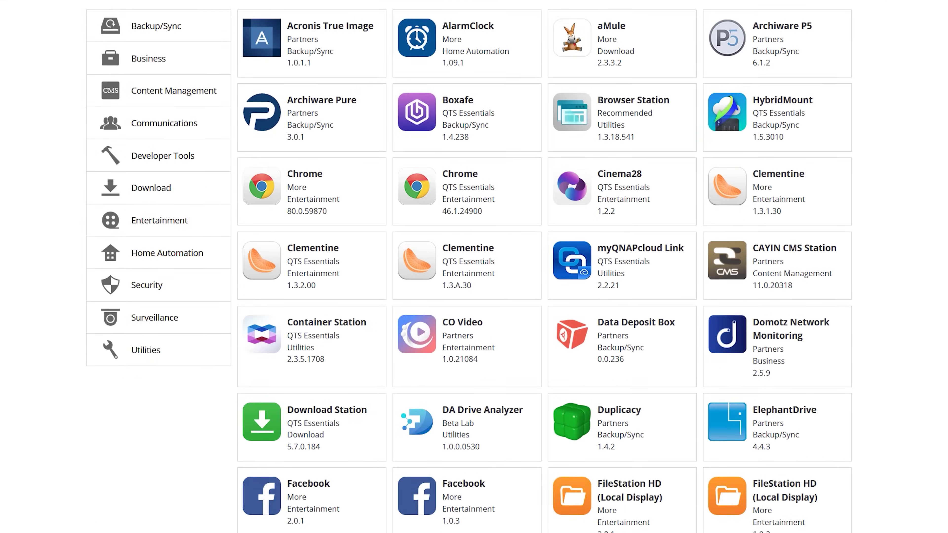
{"action": "scroll", "coordinate": [474, 267], "scroll_direction": "down", "scroll_amount": 10}
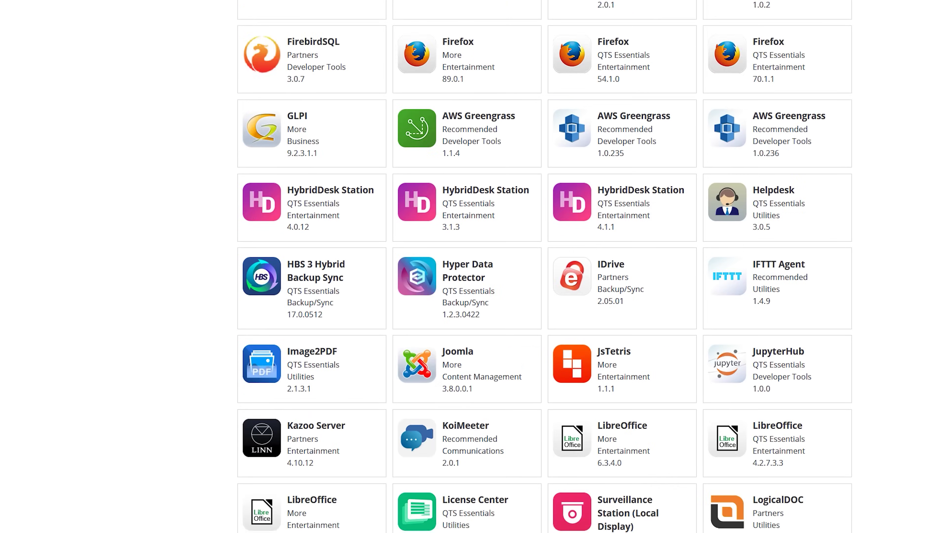
{"action": "scroll", "coordinate": [474, 266], "scroll_direction": "down", "scroll_amount": 9}
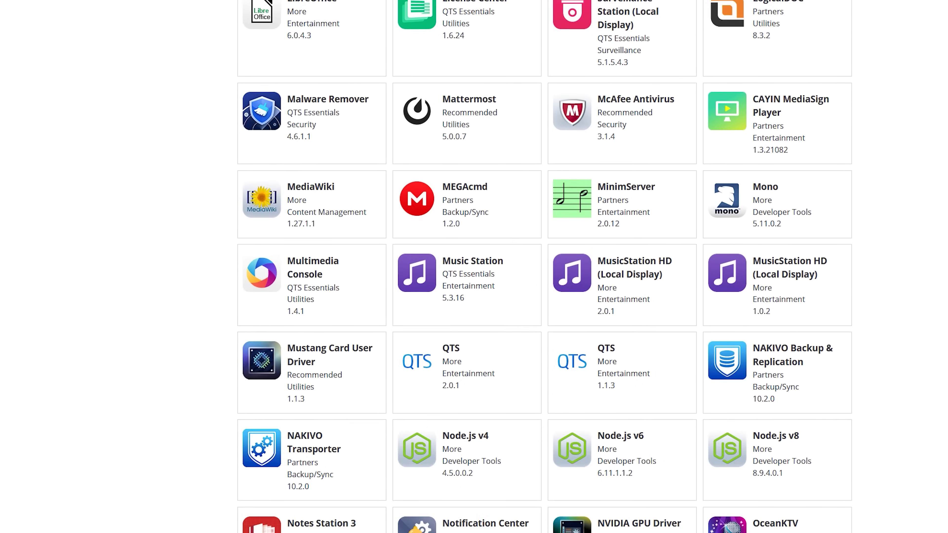
{"action": "scroll", "coordinate": [473, 267], "scroll_direction": "down", "scroll_amount": 7}
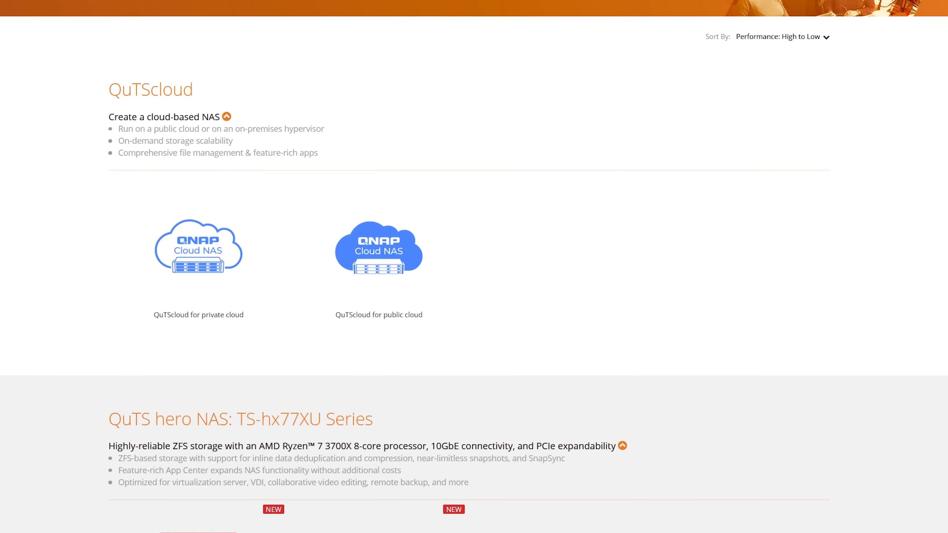
{"action": "scroll", "coordinate": [474, 267], "scroll_direction": "down", "scroll_amount": 10}
{"action": "scroll", "coordinate": [474, 267], "scroll_direction": "down", "scroll_amount": 20}
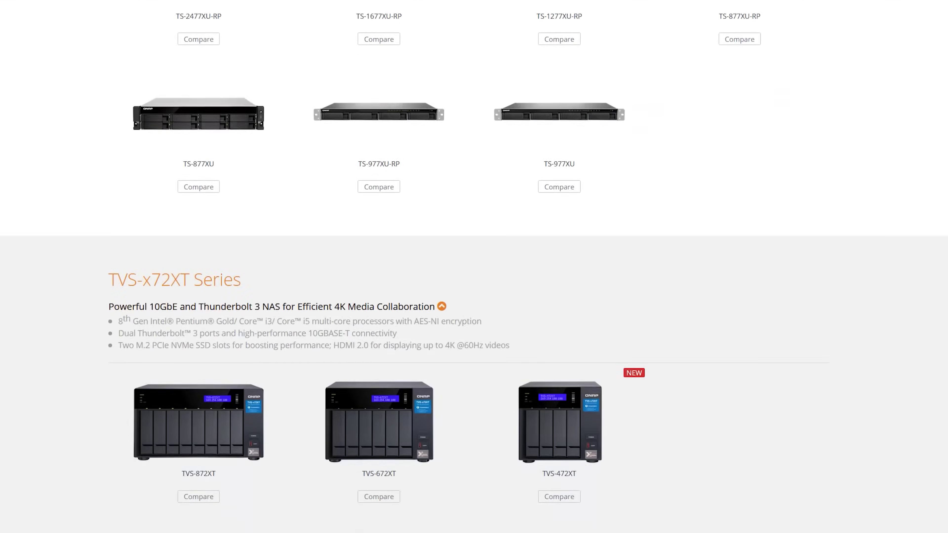
{"action": "scroll", "coordinate": [474, 267], "scroll_direction": "down", "scroll_amount": 20}
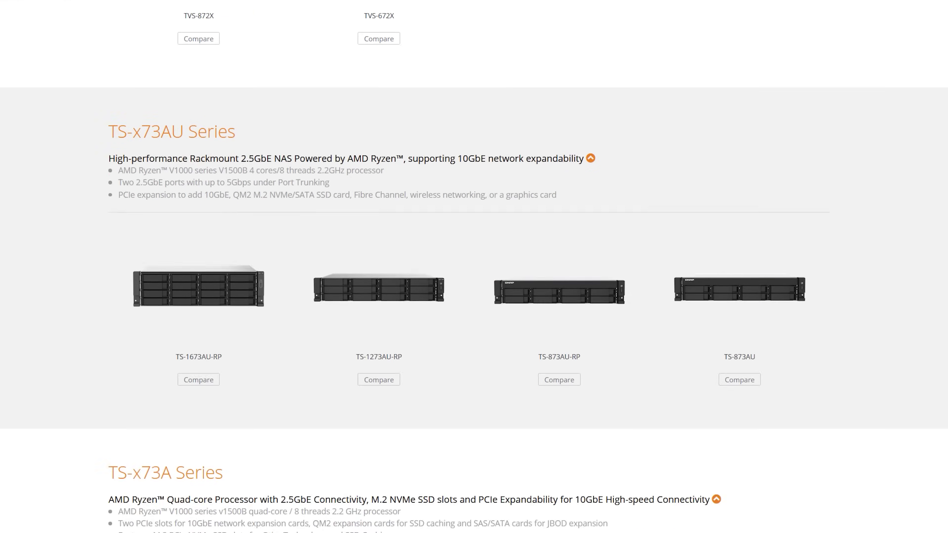
{"action": "scroll", "coordinate": [473, 266], "scroll_direction": "down", "scroll_amount": 20}
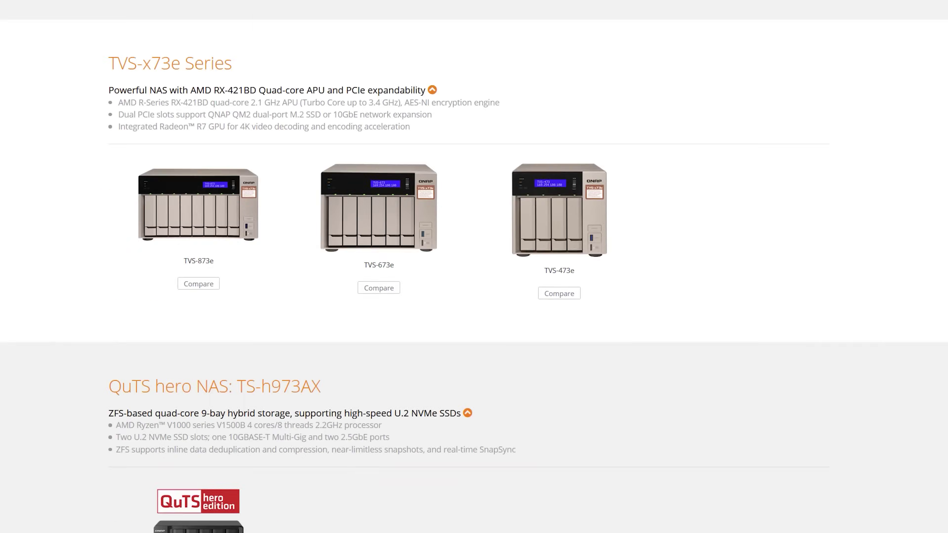
{"action": "scroll", "coordinate": [474, 266], "scroll_direction": "down", "scroll_amount": 20}
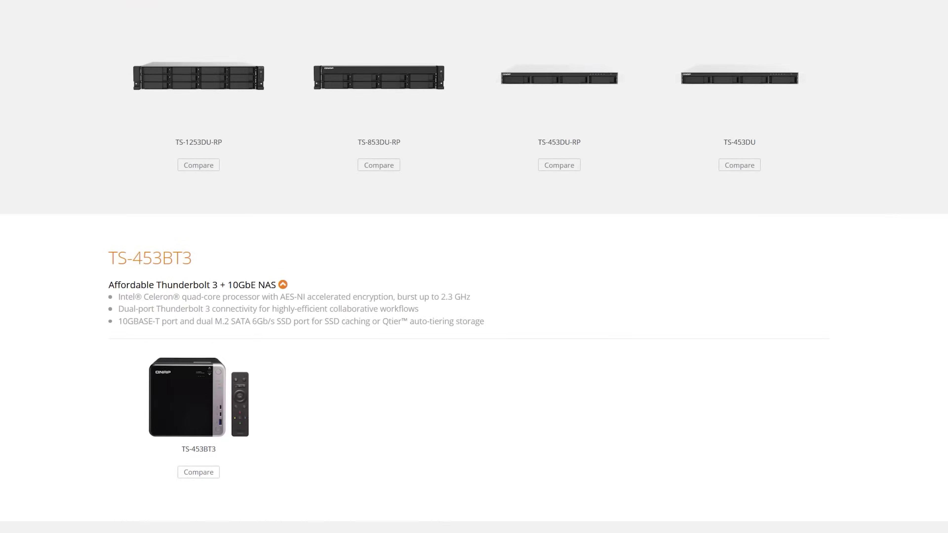
{"action": "scroll", "coordinate": [474, 267], "scroll_direction": "down", "scroll_amount": 15}
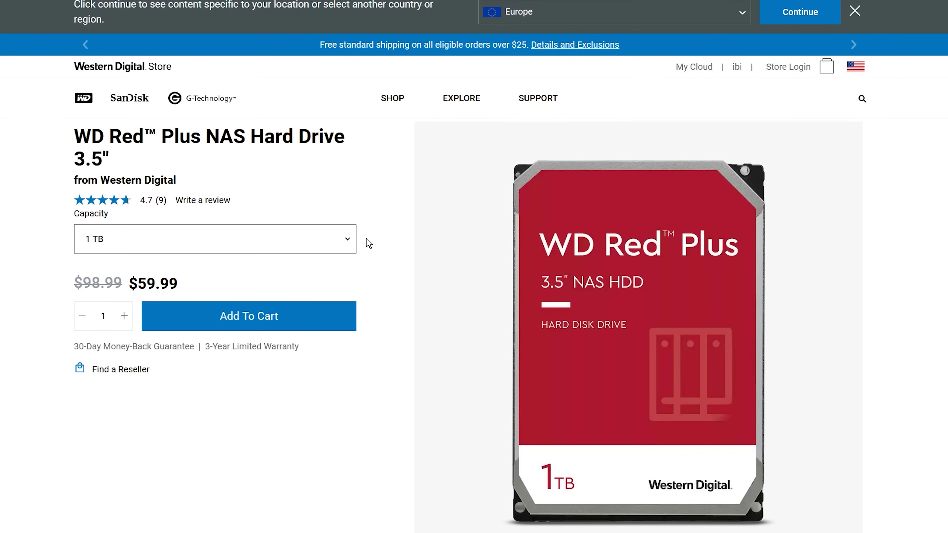
Select the 14 TB WD Red Plus capacity ($489.99) and expand its Full Specifications table.
{"action": "left_click", "coordinate": [350, 245]}
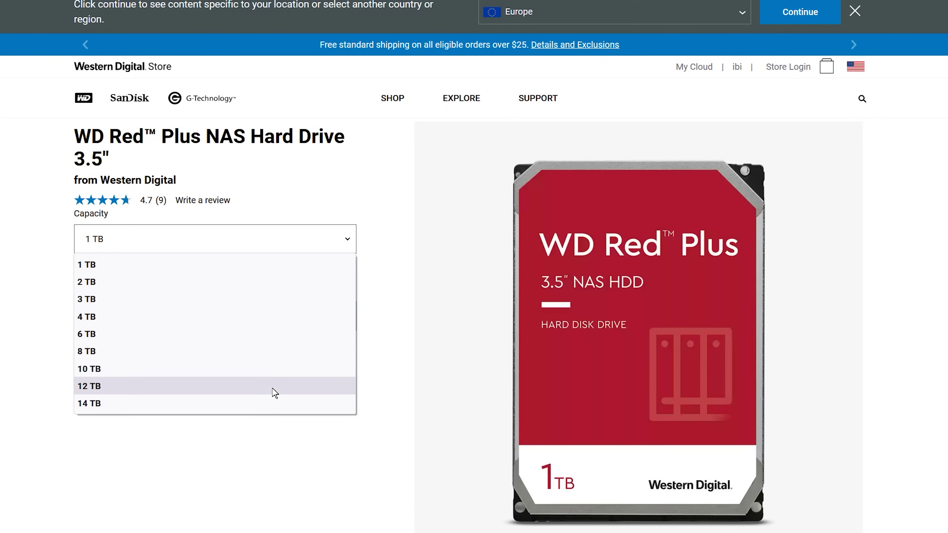
{"action": "left_click", "coordinate": [271, 402]}
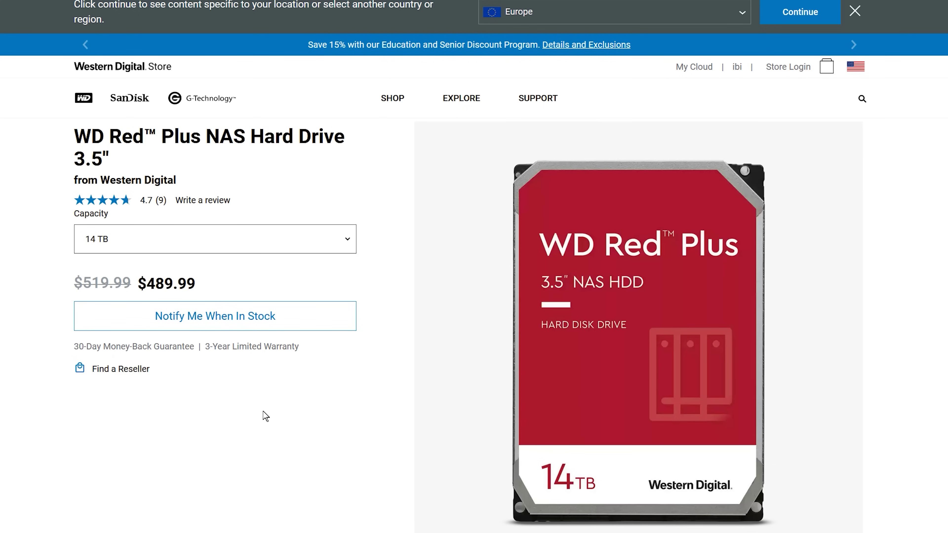
{"action": "scroll", "coordinate": [911, 246], "scroll_direction": "down", "scroll_amount": 5}
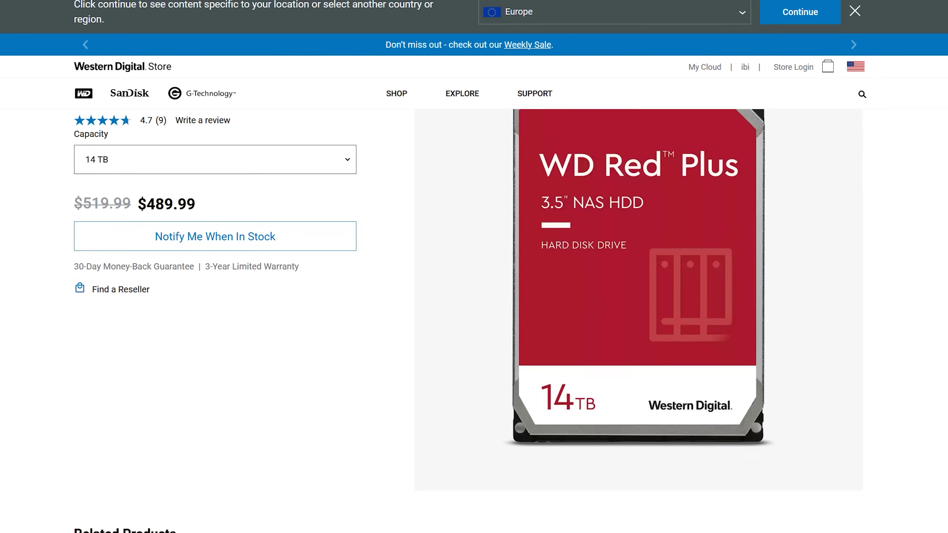
{"action": "scroll", "coordinate": [469, 320], "scroll_direction": "down", "scroll_amount": 3}
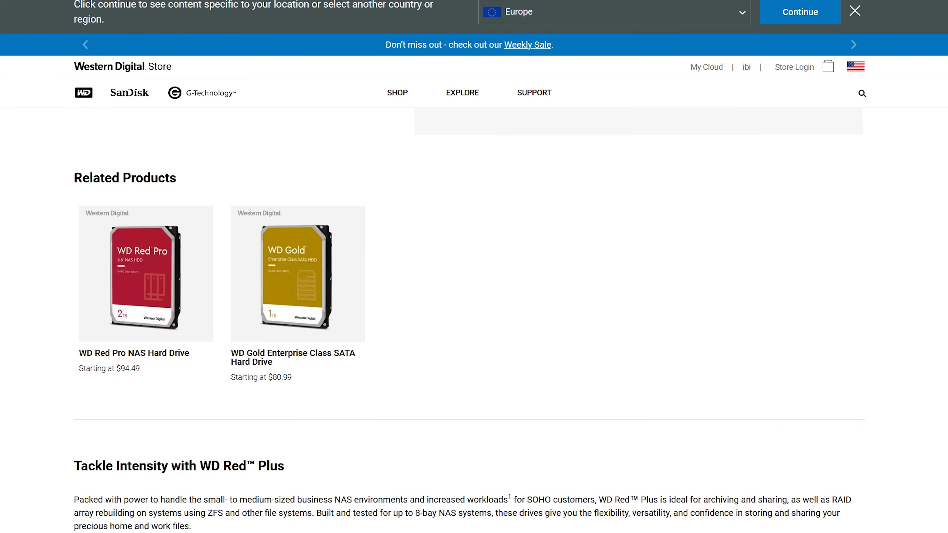
{"action": "scroll", "coordinate": [469, 319], "scroll_direction": "down", "scroll_amount": 6}
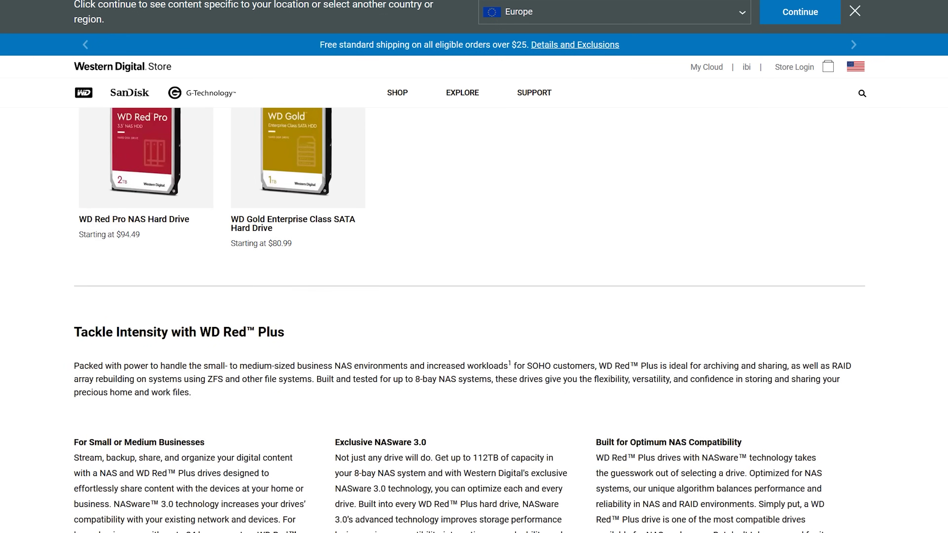
{"action": "scroll", "coordinate": [469, 320], "scroll_direction": "down", "scroll_amount": 1}
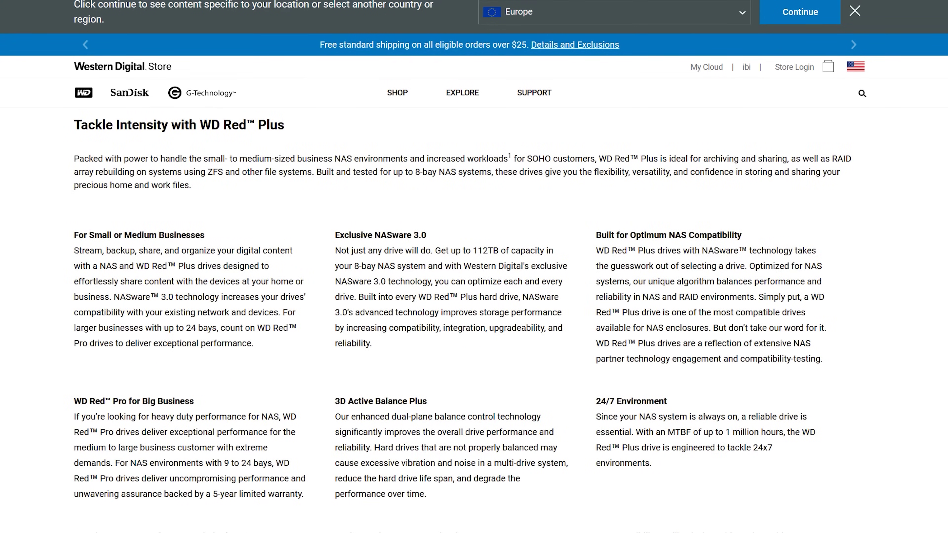
{"action": "scroll", "coordinate": [470, 320], "scroll_direction": "down", "scroll_amount": 9}
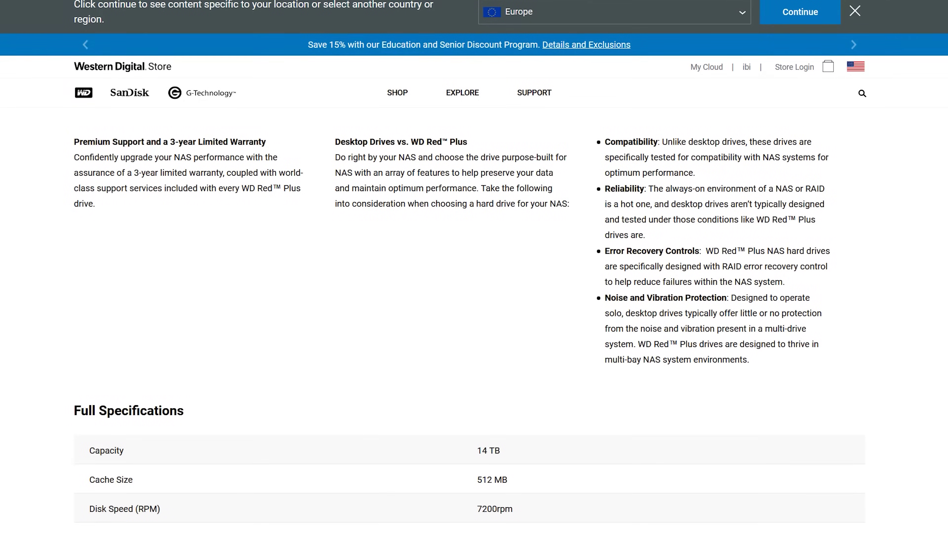
{"action": "scroll", "coordinate": [469, 320], "scroll_direction": "down", "scroll_amount": 5}
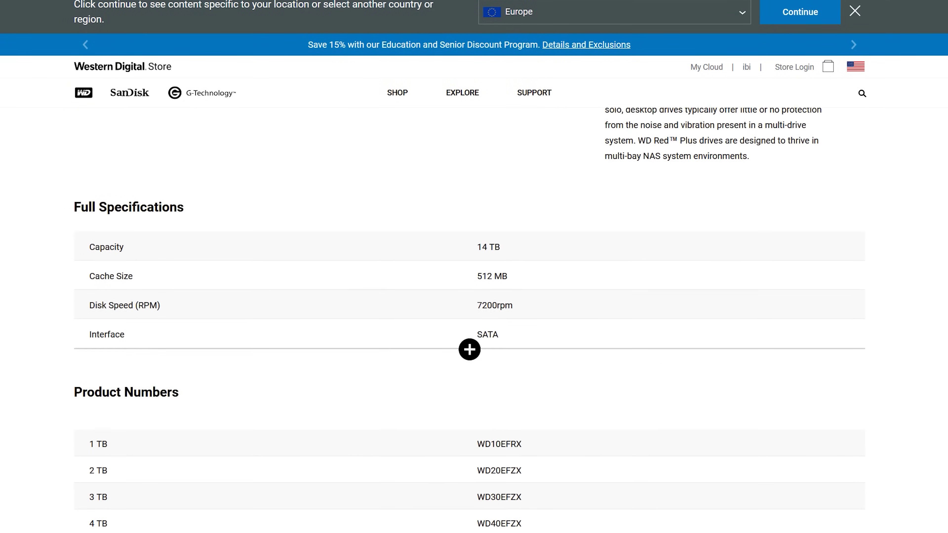
{"action": "left_click", "coordinate": [470, 302]}
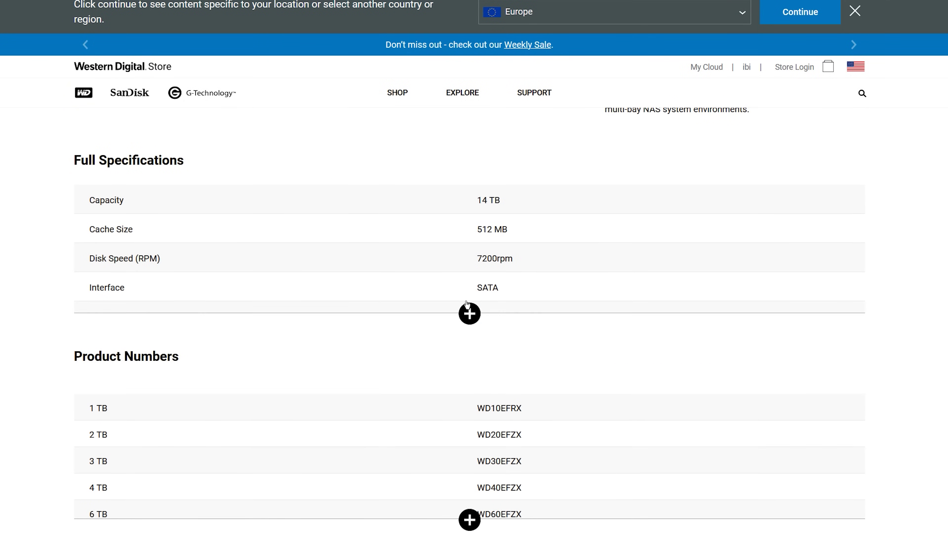